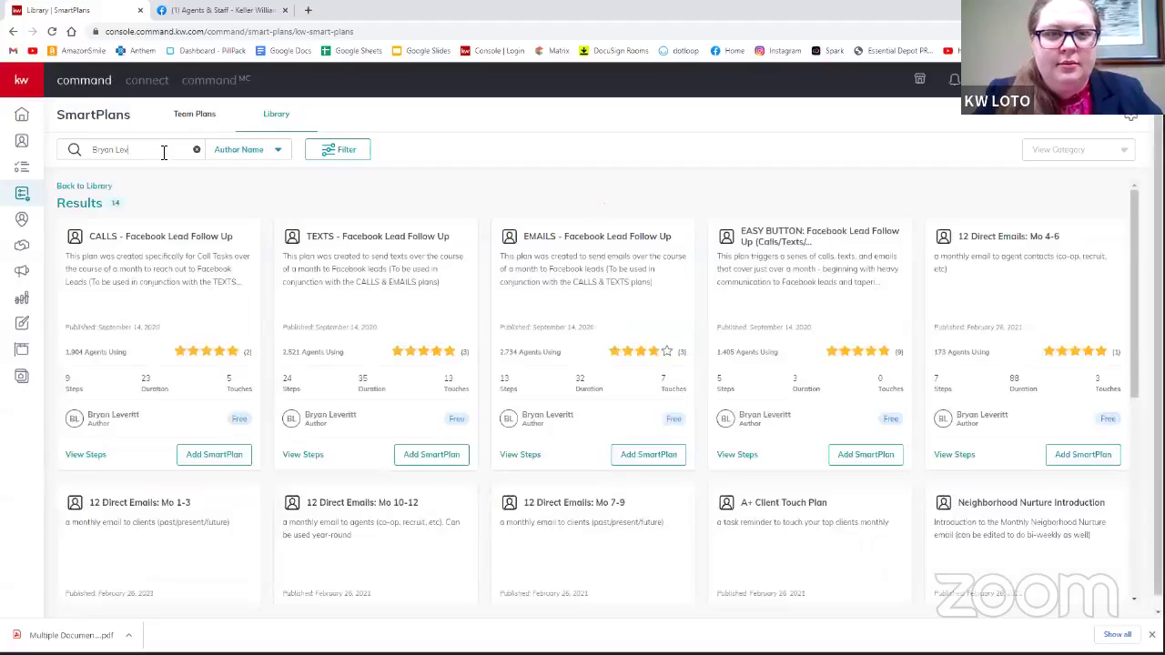
- Complete the author's full name in the SmartPlans library search and check the 12 Direct Emails: Mo 4-6 plan among the results
{"action": "key", "text": "BackSpace"}
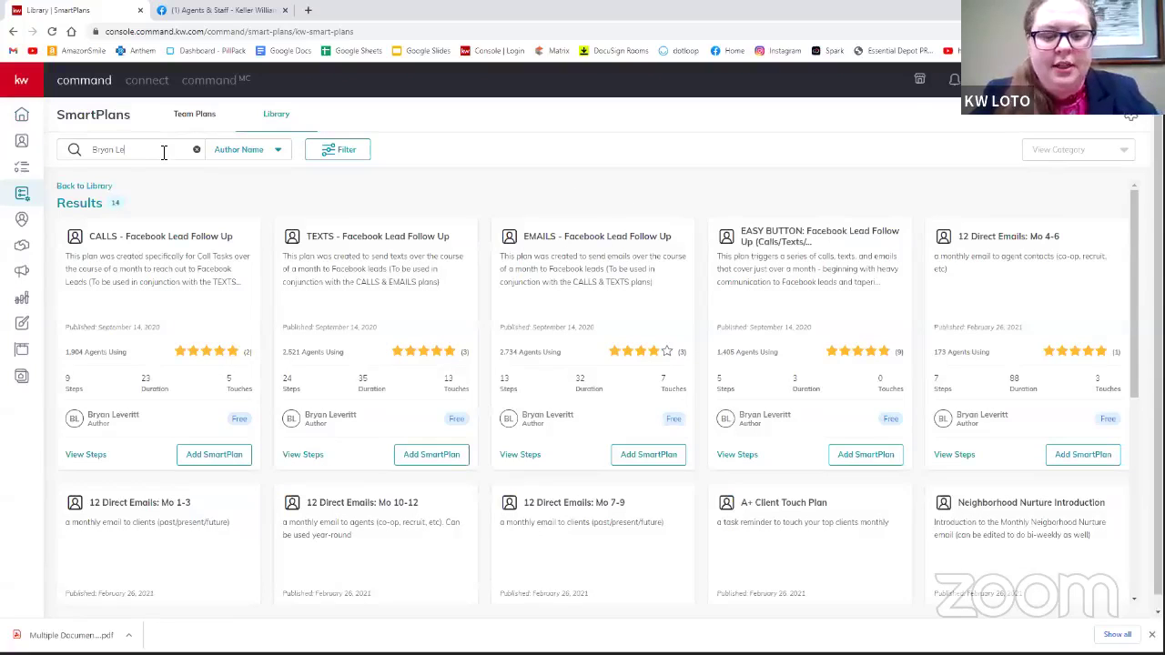
{"action": "type", "text": "veritt"}
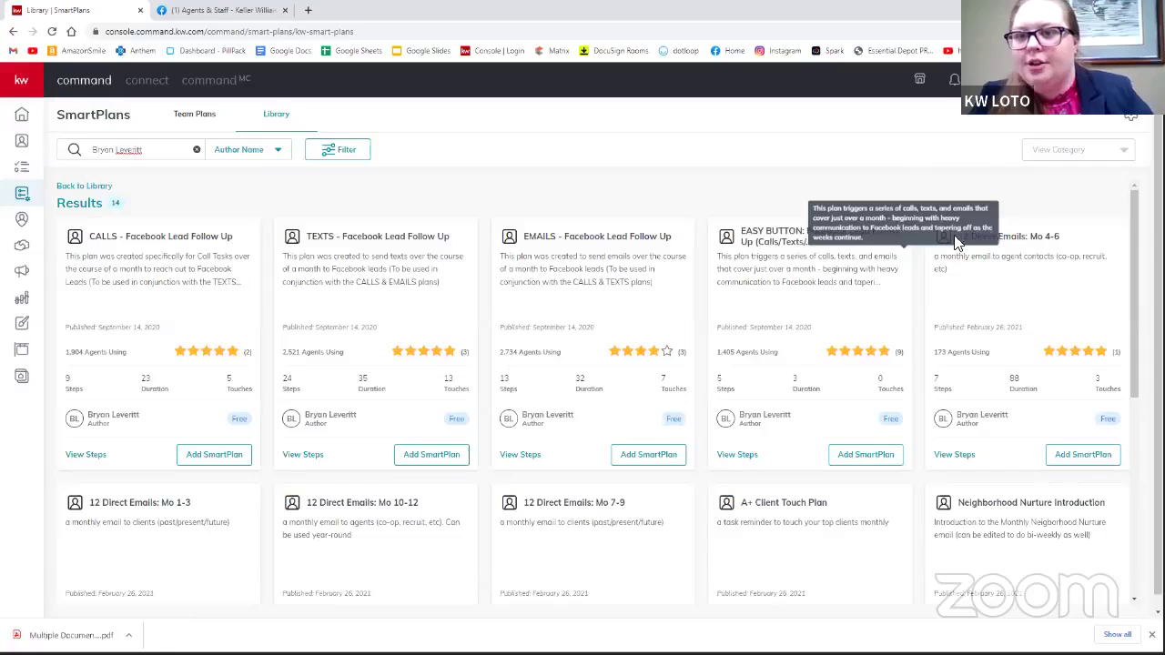
{"action": "left_click_drag", "start_coordinate": [958, 237], "coordinate": [1080, 238]}
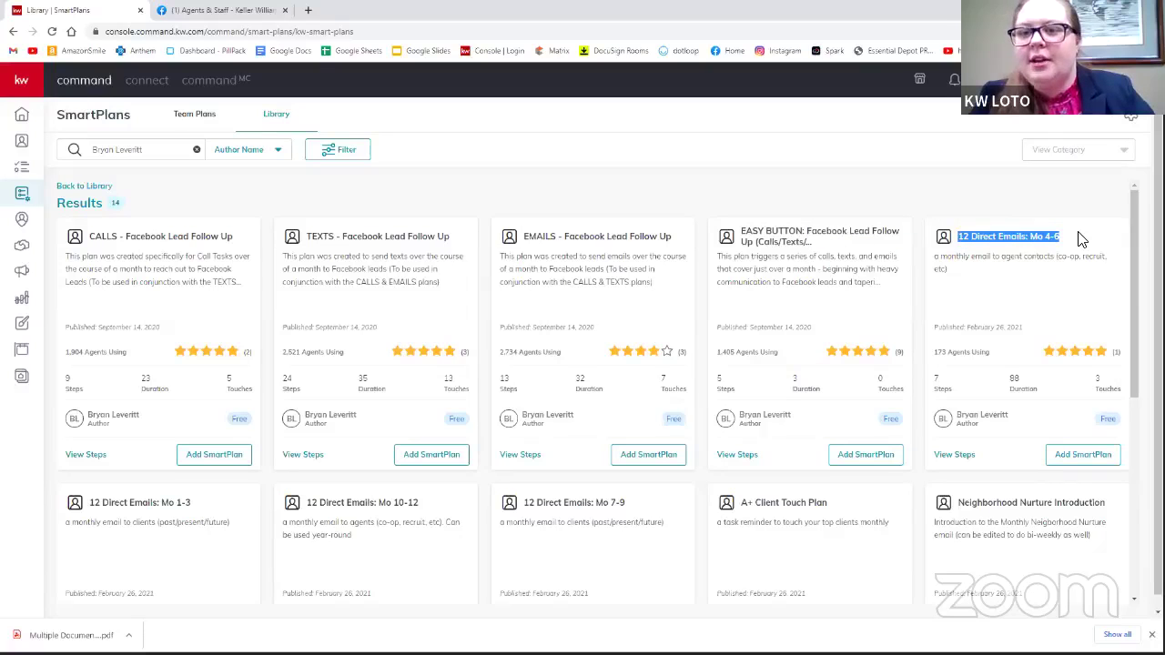
{"action": "left_click", "coordinate": [1080, 239]}
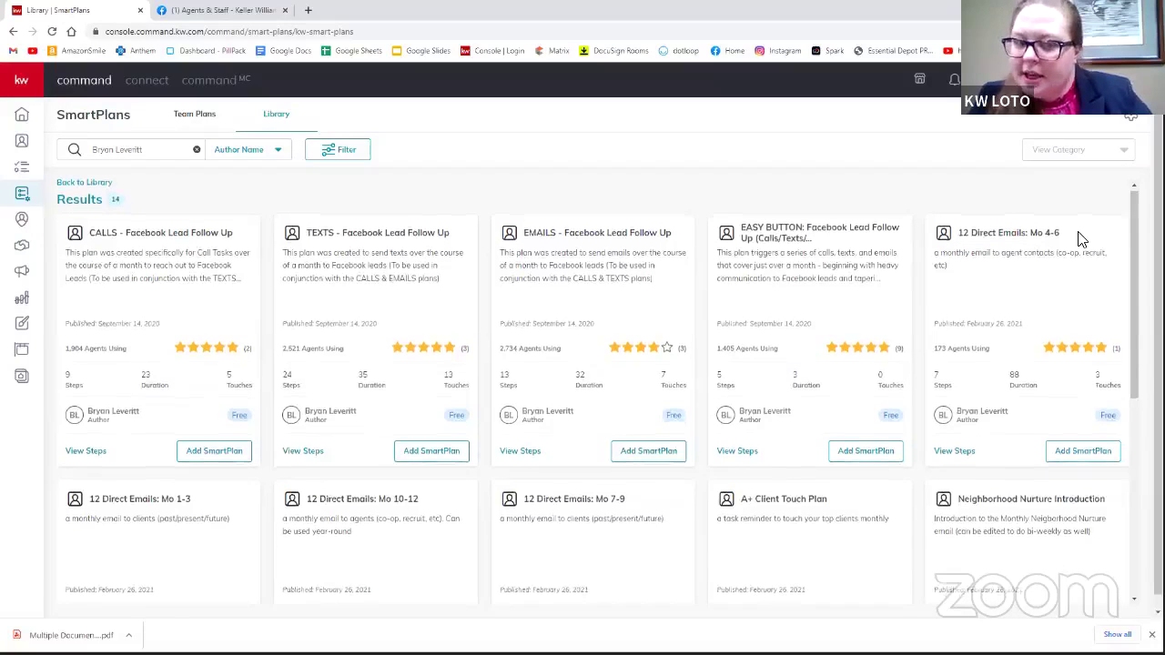
- Add the 12 Direct Emails: Mo 1-3 SmartPlan bundle to the team, downloading the linked Mo 4-6 plan first
{"action": "scroll", "coordinate": [1081, 239], "scroll_direction": "down", "scroll_amount": 1}
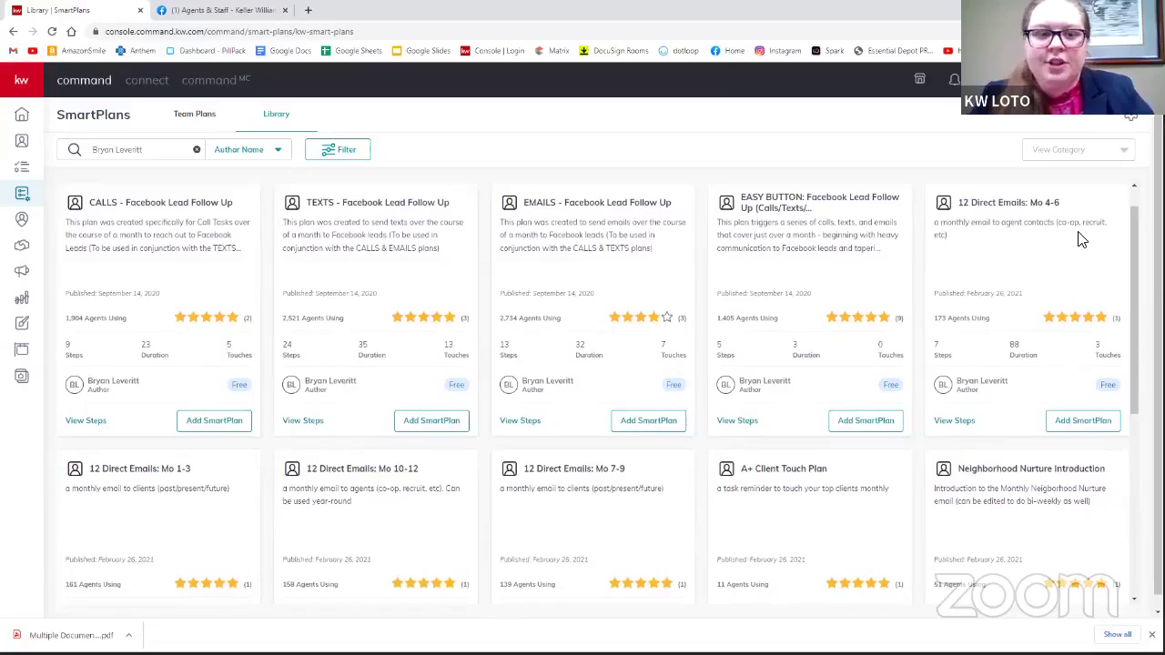
{"action": "scroll", "coordinate": [1080, 239], "scroll_direction": "down", "scroll_amount": 2}
{"action": "scroll", "coordinate": [248, 626], "scroll_direction": "down", "scroll_amount": 2}
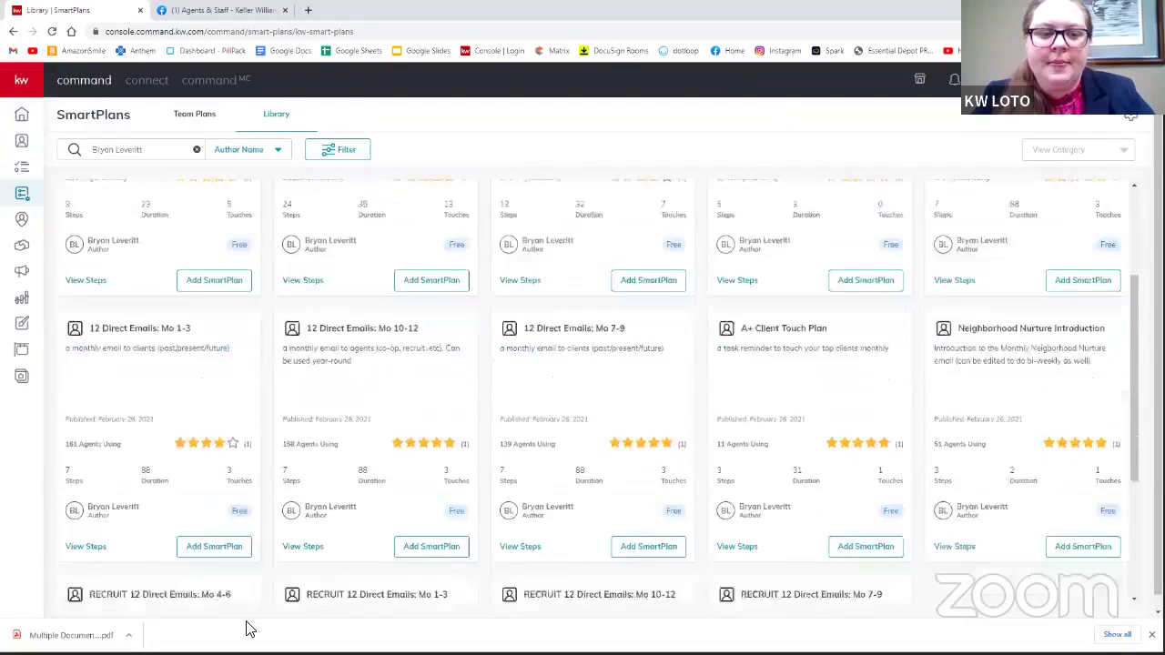
{"action": "scroll", "coordinate": [248, 628], "scroll_direction": "down", "scroll_amount": 1}
{"action": "left_click", "coordinate": [237, 497]}
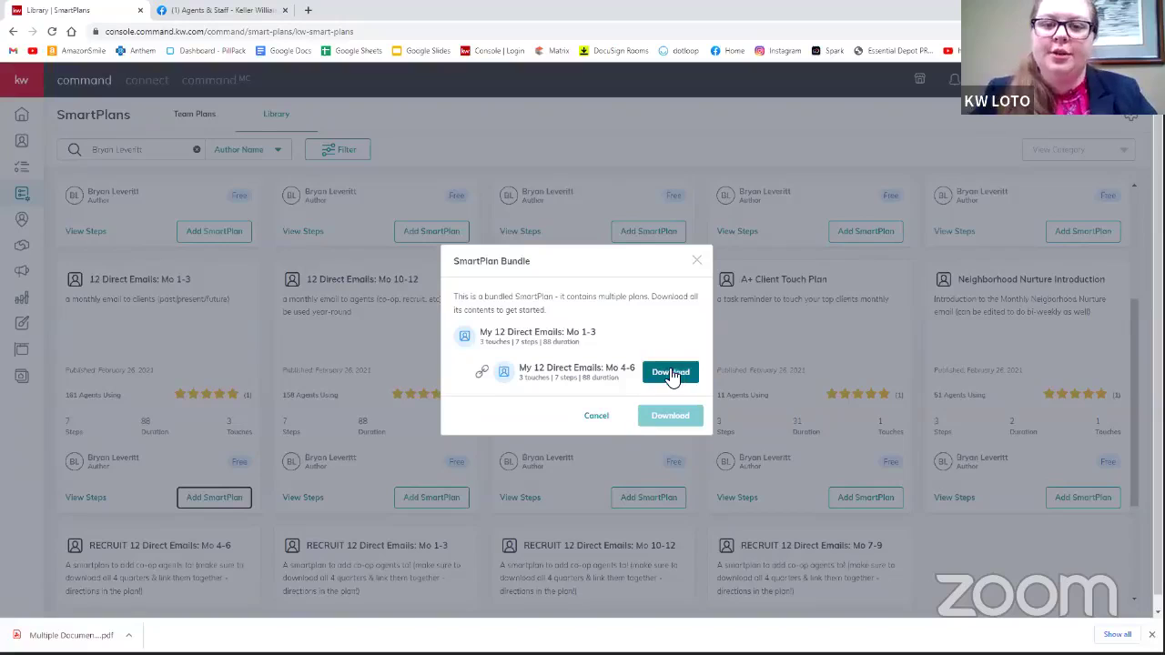
{"action": "left_click", "coordinate": [671, 372]}
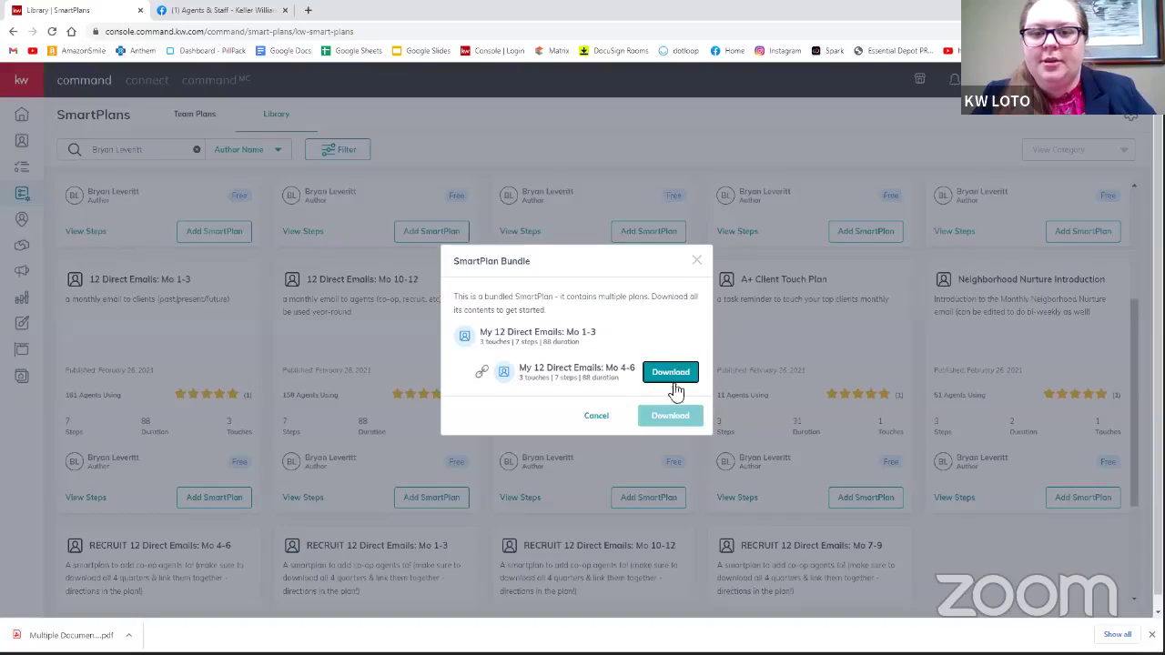
{"action": "left_click", "coordinate": [674, 376]}
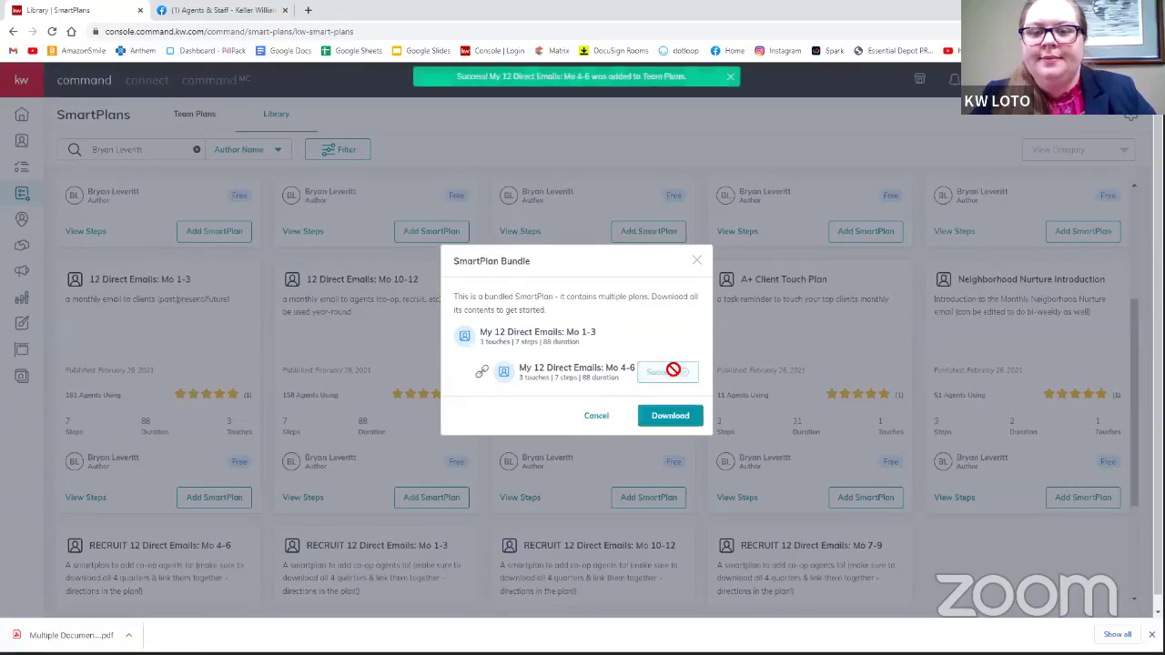
{"action": "left_click", "coordinate": [678, 419]}
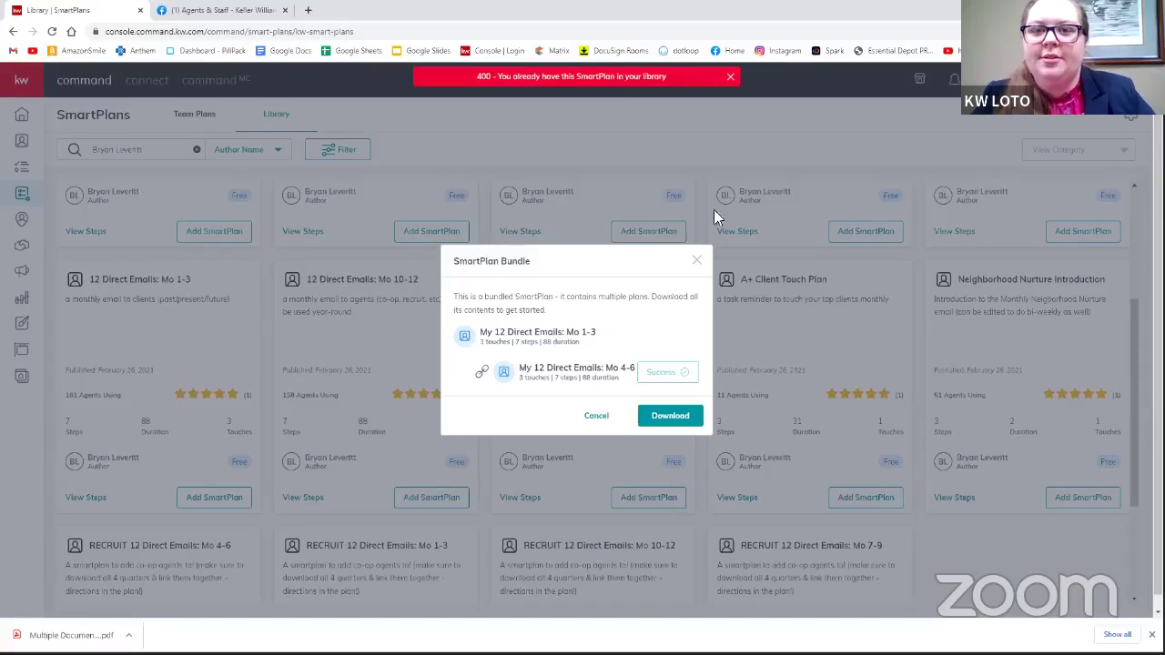
{"action": "left_click", "coordinate": [696, 261]}
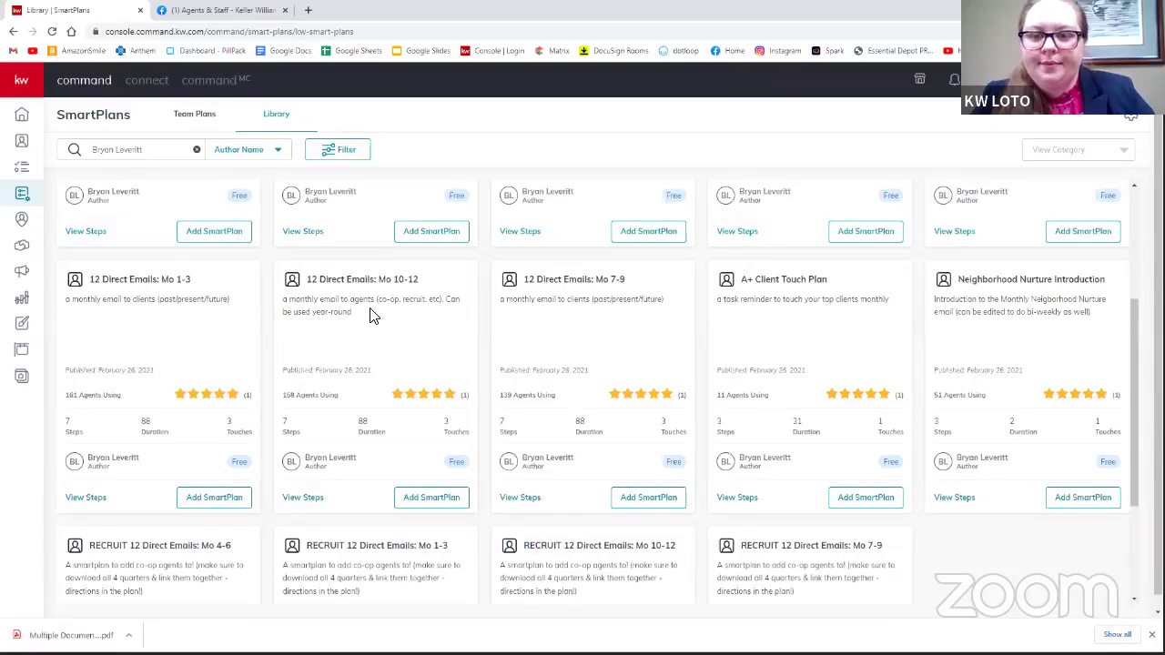
- Delete the My 12 Direct Emails: Mo 4-6 SmartPlan from the team plans
{"action": "scroll", "coordinate": [372, 313], "scroll_direction": "up", "scroll_amount": 5}
{"action": "left_click", "coordinate": [208, 122]}
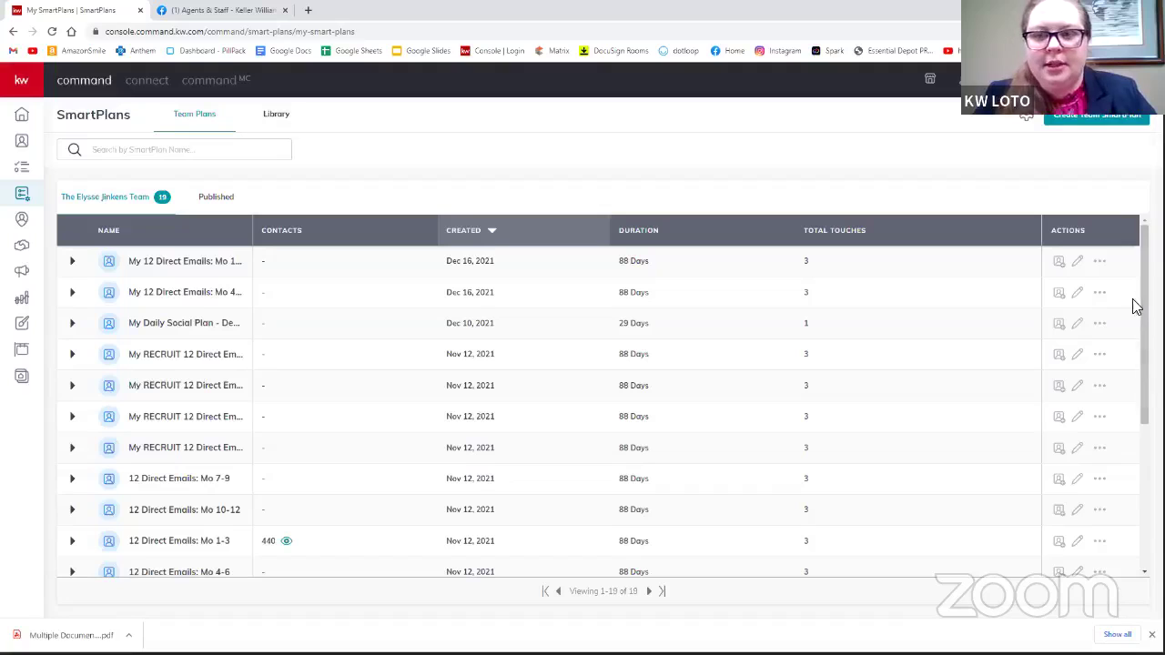
{"action": "left_click", "coordinate": [1103, 300]}
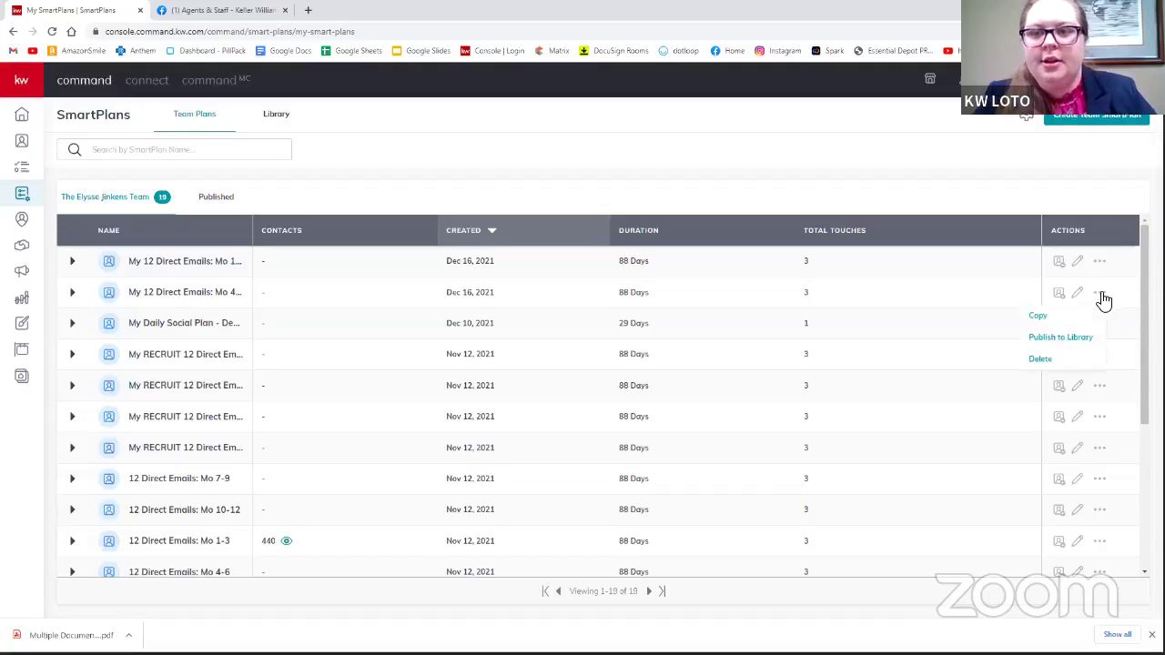
{"action": "left_click", "coordinate": [1069, 352]}
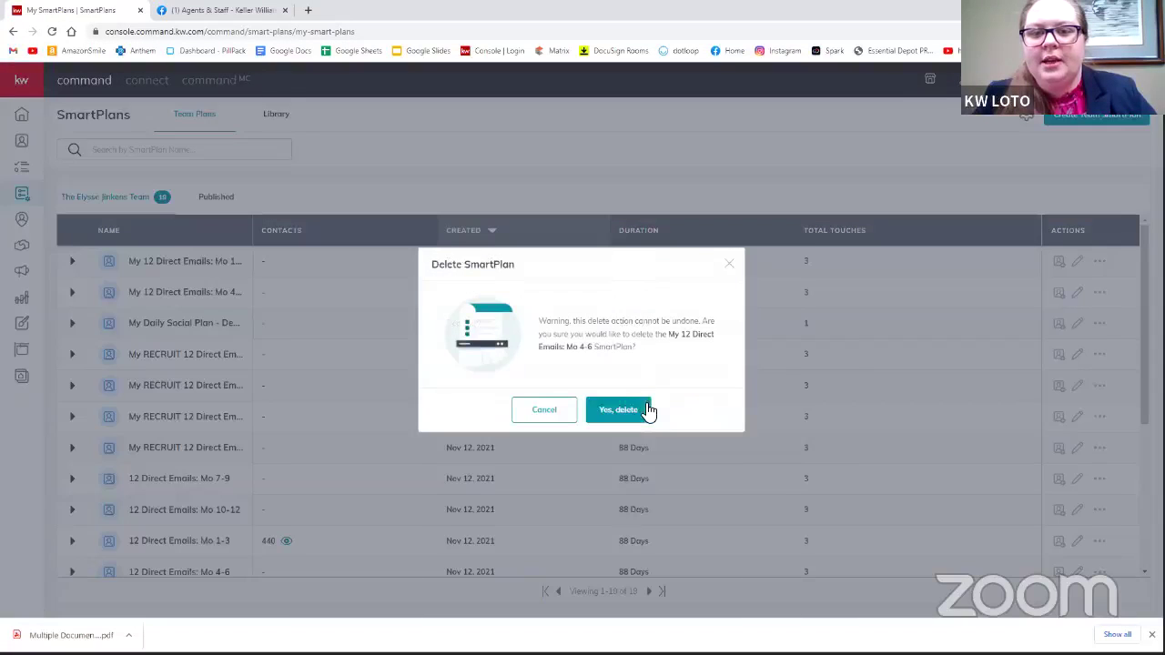
{"action": "left_click", "coordinate": [618, 410]}
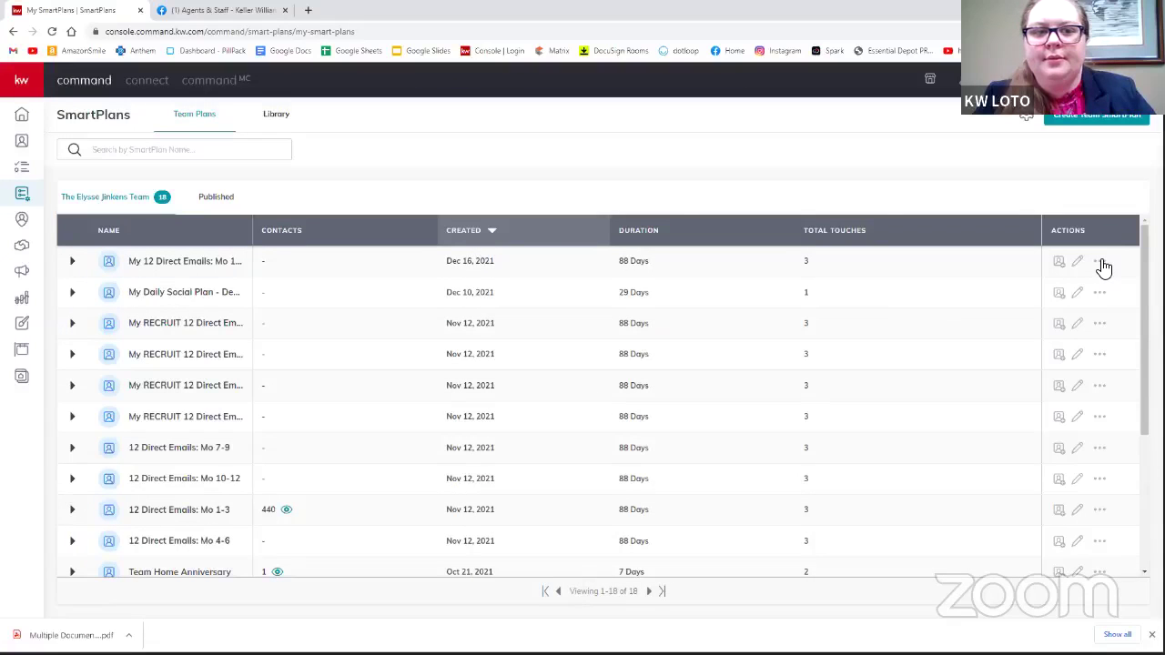
- Delete the My 12 Direct Emails: Mo 1-3 SmartPlan from the team plans
{"action": "left_click", "coordinate": [1099, 262]}
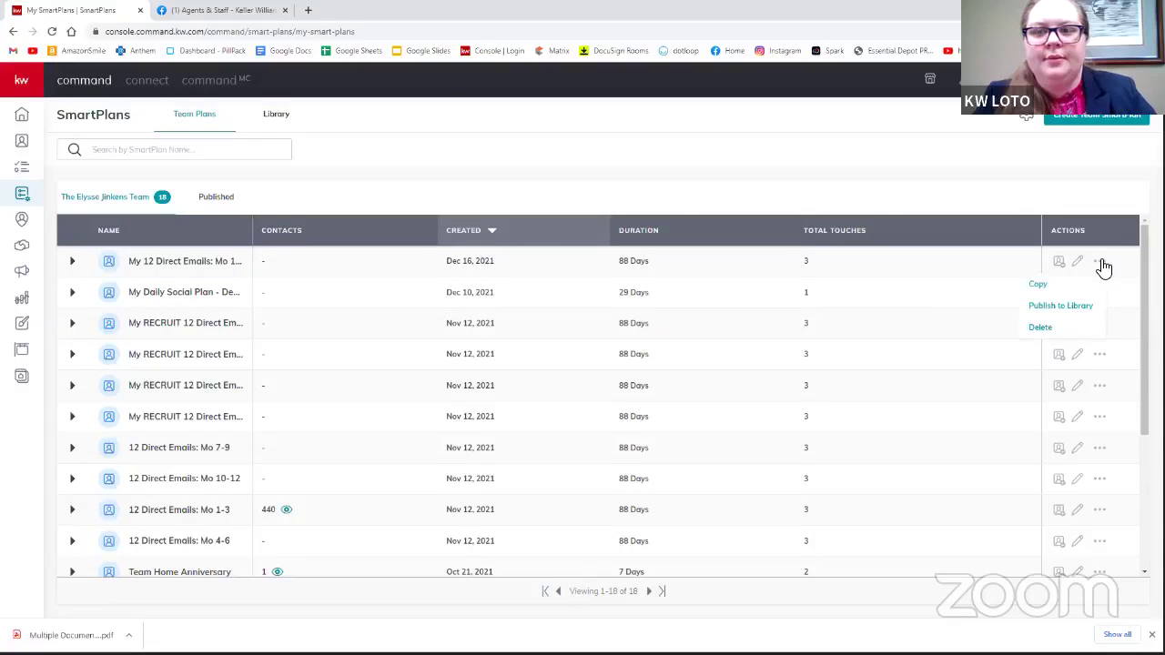
{"action": "left_click", "coordinate": [1040, 328]}
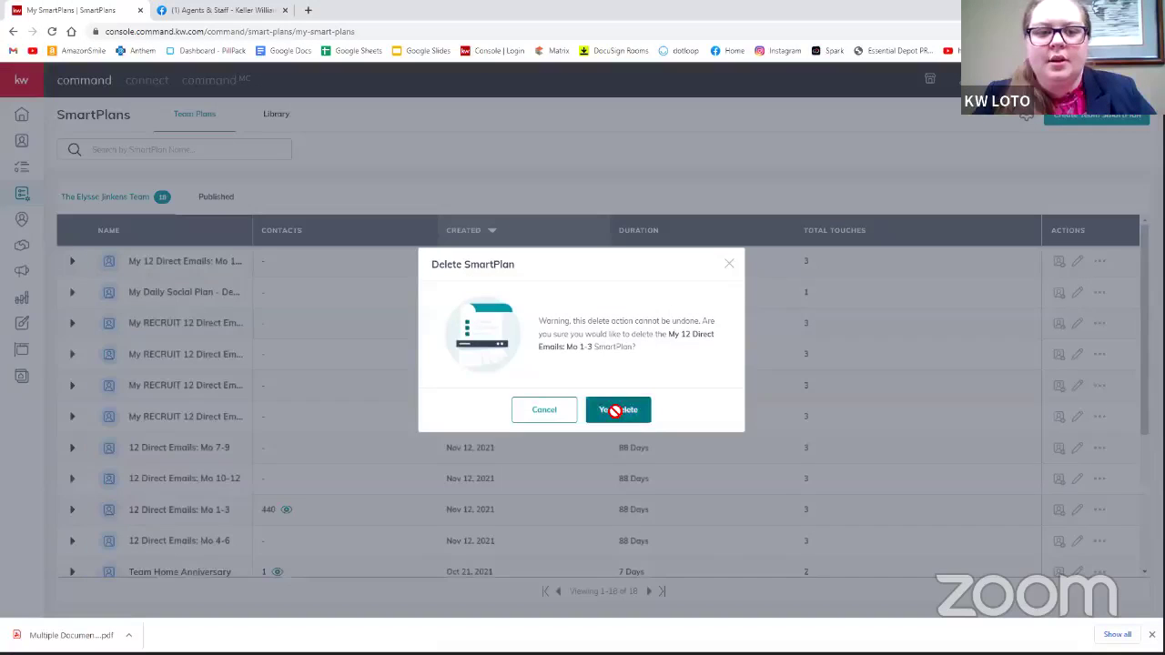
{"action": "left_click", "coordinate": [618, 410]}
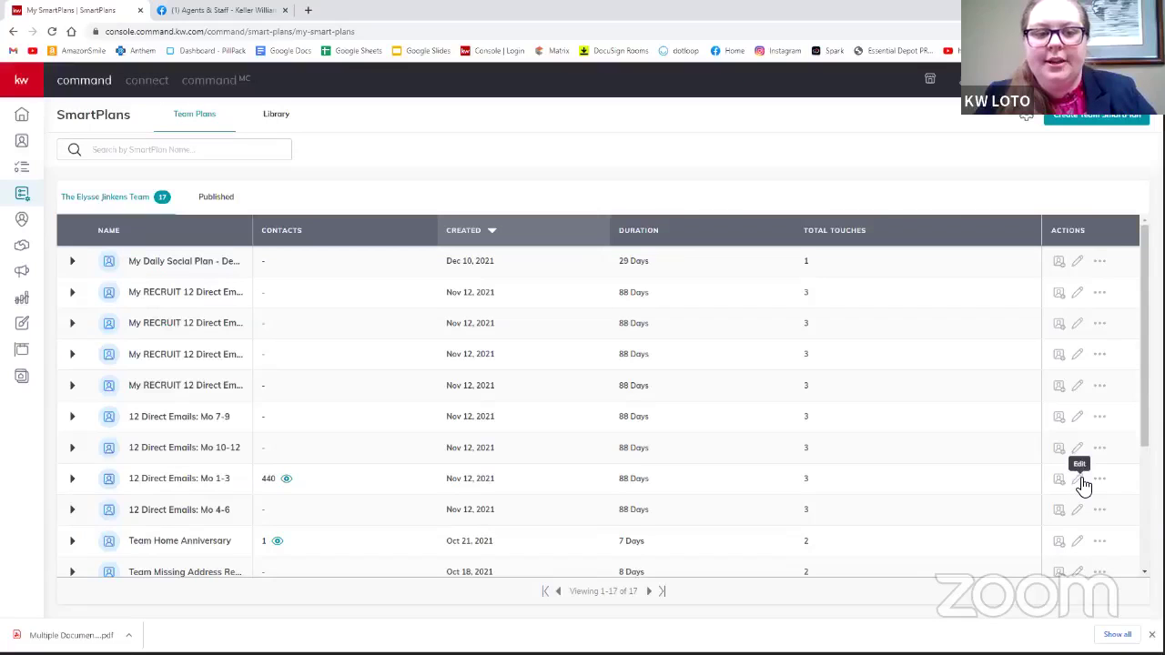
- Open the 12 Direct Emails: Mo 1-3 SmartPlan for editing and review its "How are you?" and "The Housing Market" emails
{"action": "left_click", "coordinate": [1081, 482]}
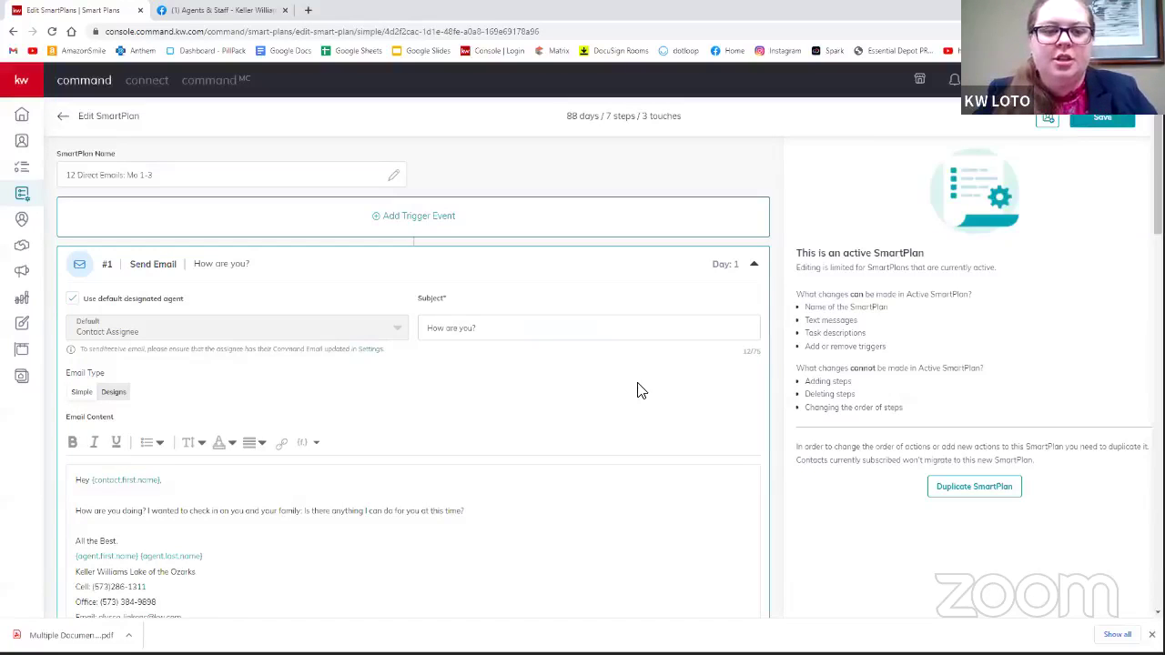
{"action": "scroll", "coordinate": [637, 390], "scroll_direction": "down", "scroll_amount": 3}
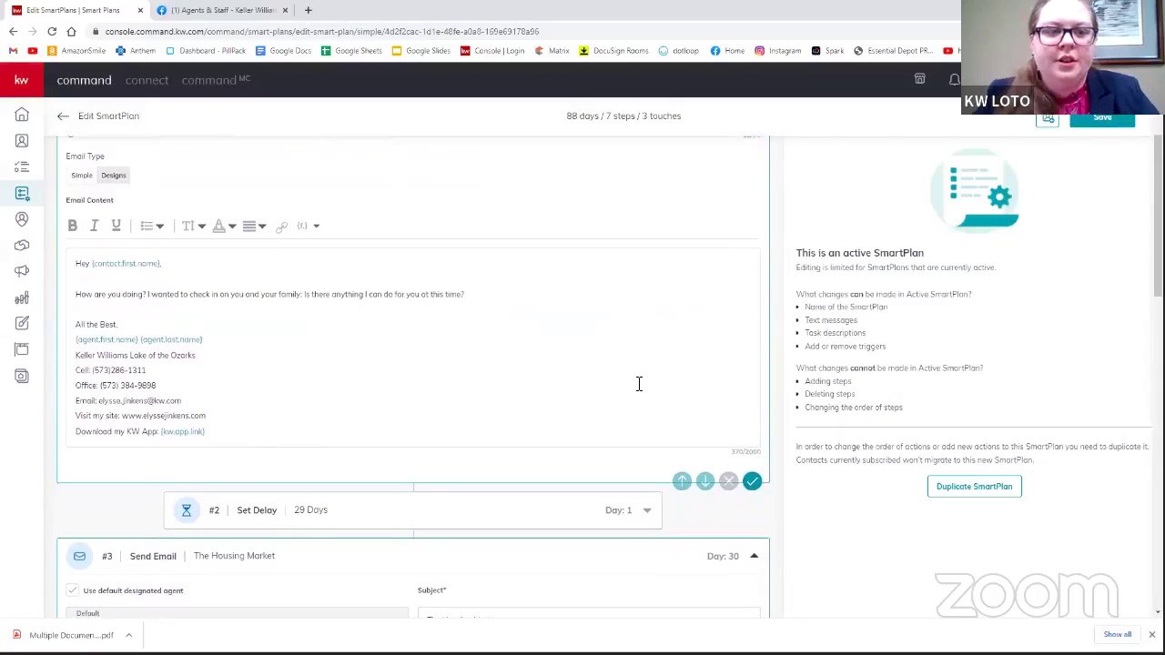
{"action": "scroll", "coordinate": [639, 384], "scroll_direction": "down", "scroll_amount": 1}
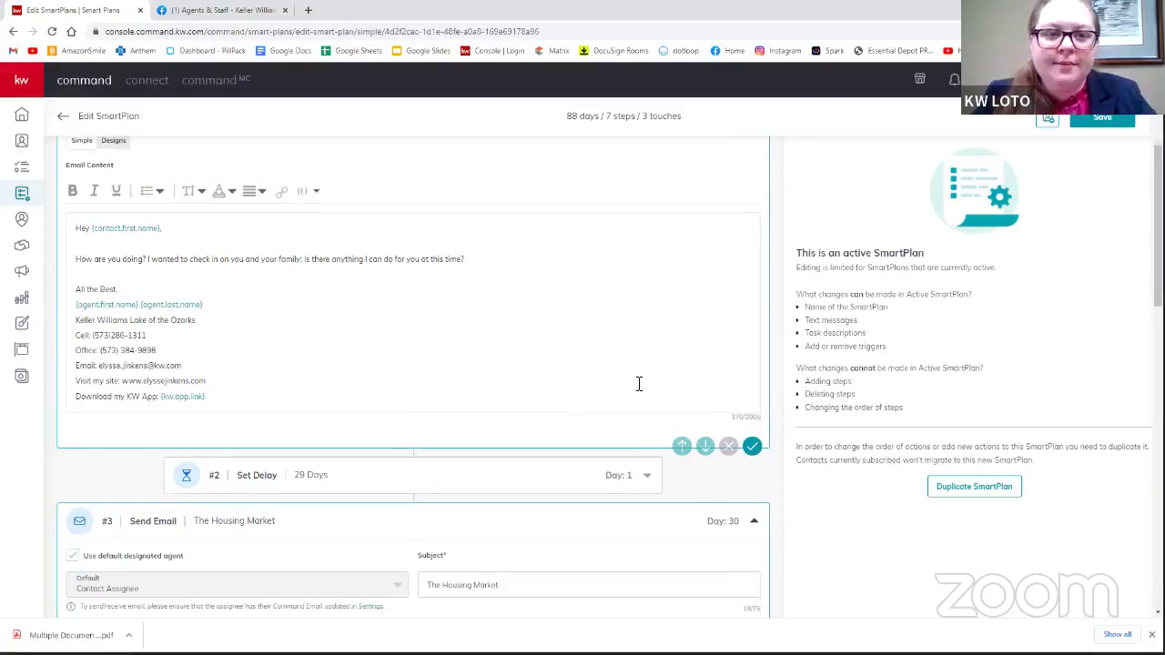
{"action": "scroll", "coordinate": [639, 384], "scroll_direction": "up", "scroll_amount": 1}
{"action": "scroll", "coordinate": [639, 385], "scroll_direction": "down", "scroll_amount": 2}
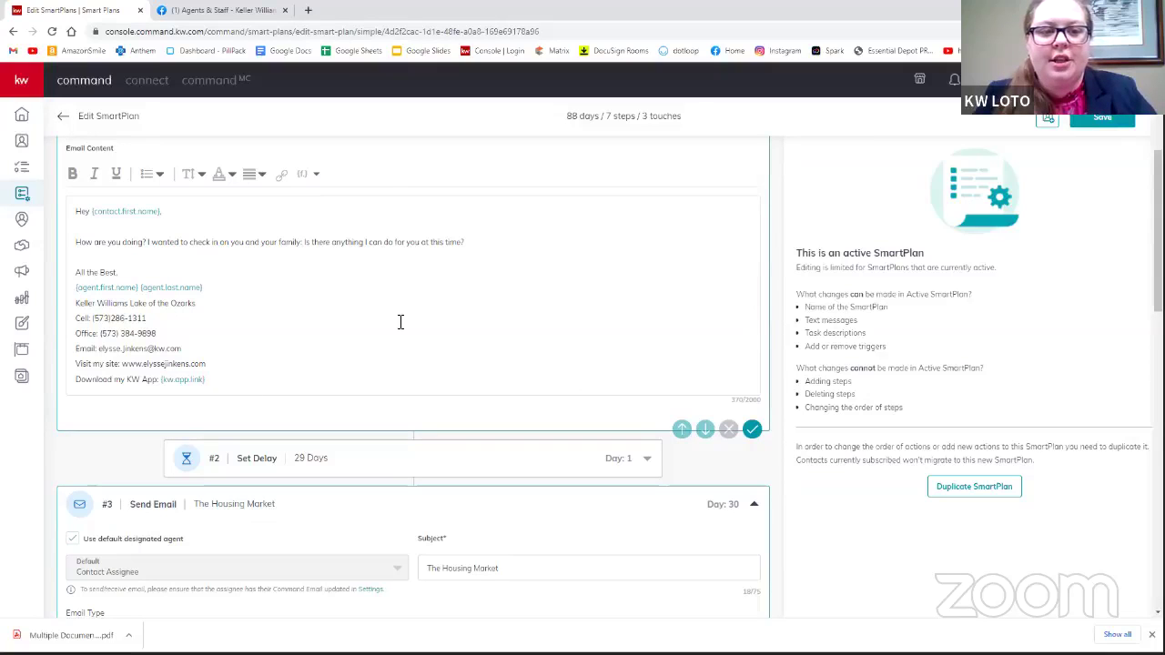
{"action": "scroll", "coordinate": [397, 326], "scroll_direction": "down", "scroll_amount": 3}
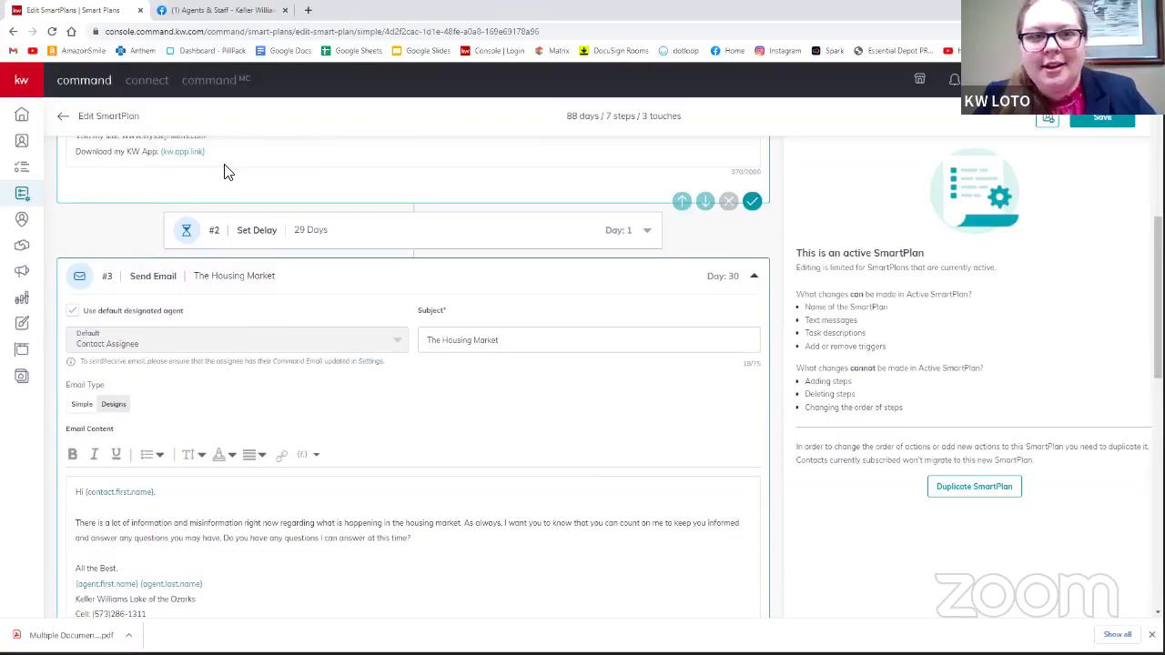
{"action": "scroll", "coordinate": [460, 474], "scroll_direction": "down", "scroll_amount": 1}
{"action": "scroll", "coordinate": [460, 473], "scroll_direction": "down", "scroll_amount": 2}
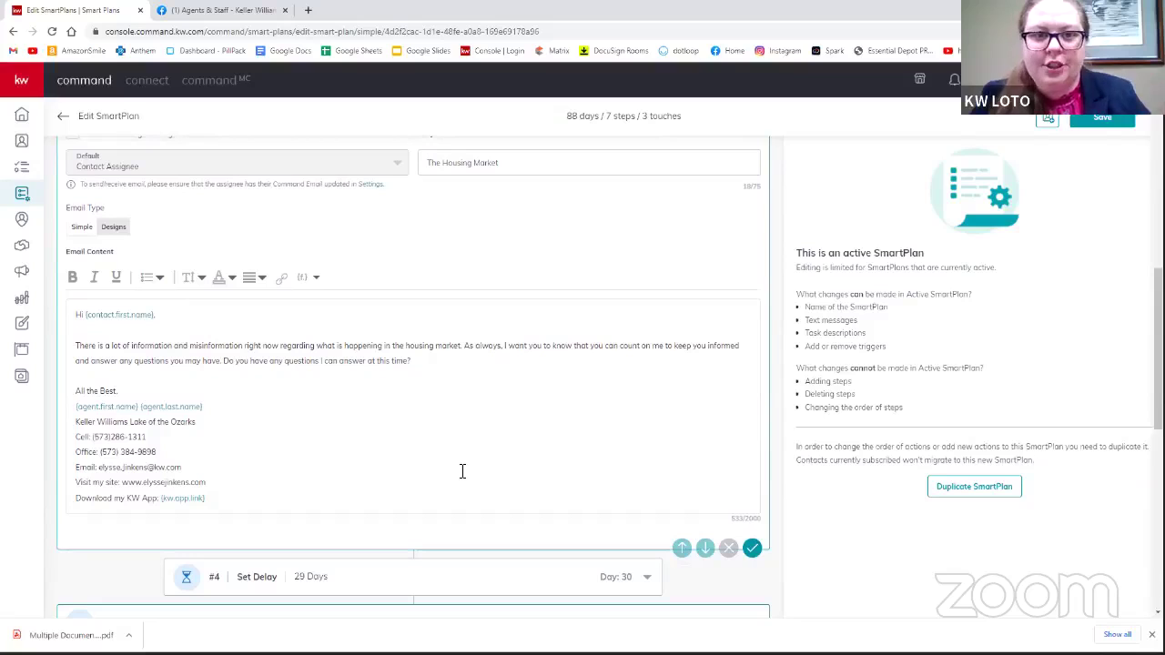
{"action": "scroll", "coordinate": [463, 471], "scroll_direction": "up", "scroll_amount": 1}
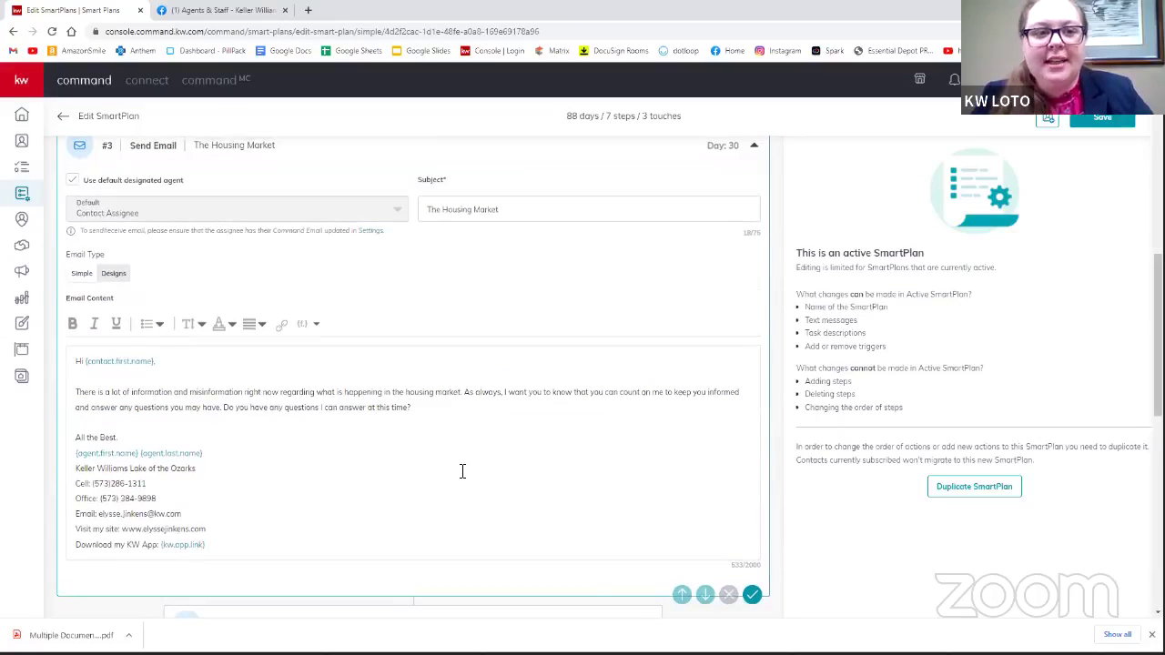
{"action": "scroll", "coordinate": [462, 471], "scroll_direction": "down", "scroll_amount": 1}
{"action": "scroll", "coordinate": [462, 471], "scroll_direction": "down", "scroll_amount": 1}
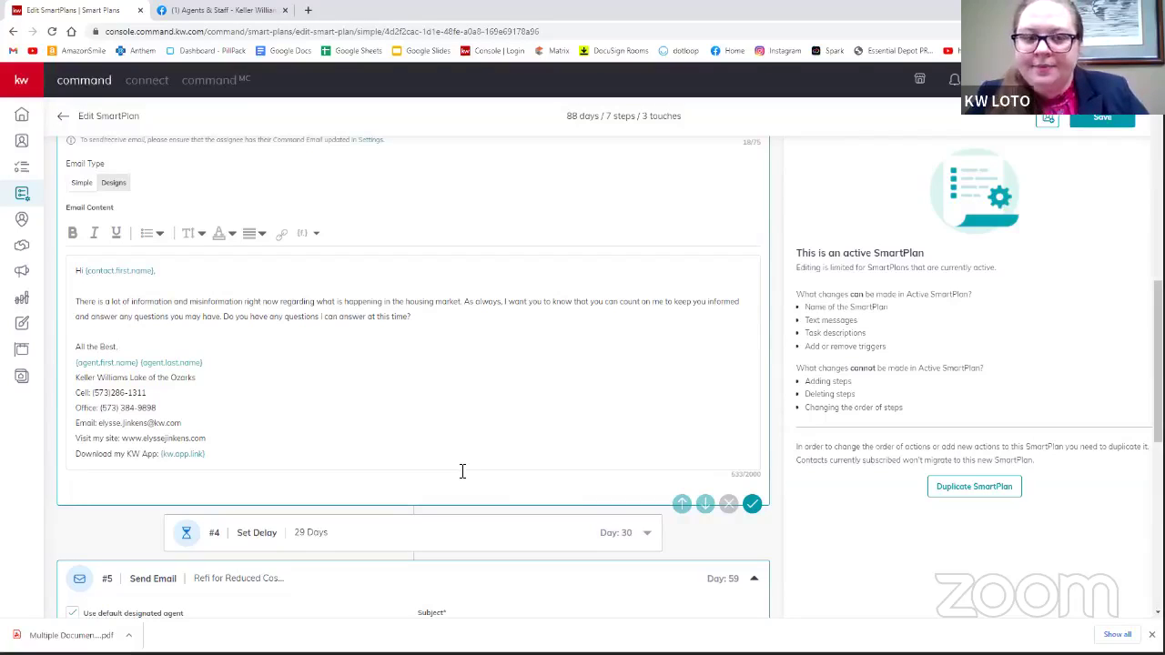
- Examine the "Refi for Reduced Cost with Keller Mortgage" email and highlight the preapproval link in its content
{"action": "scroll", "coordinate": [447, 370], "scroll_direction": "down", "scroll_amount": 4}
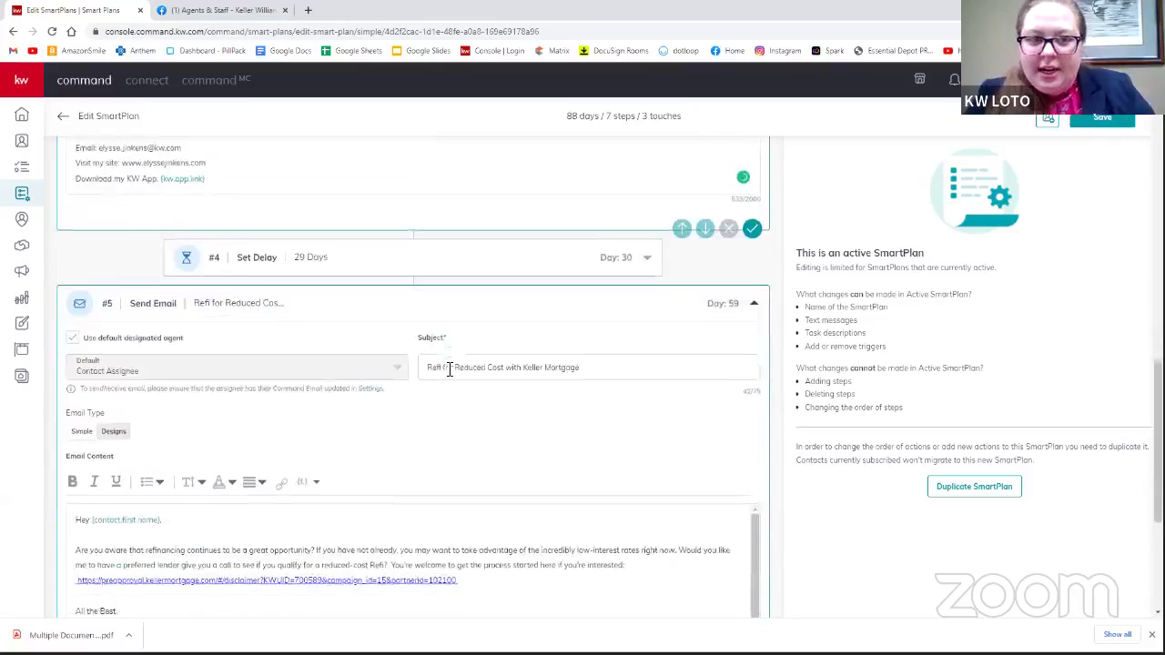
{"action": "scroll", "coordinate": [447, 310], "scroll_direction": "down", "scroll_amount": 2}
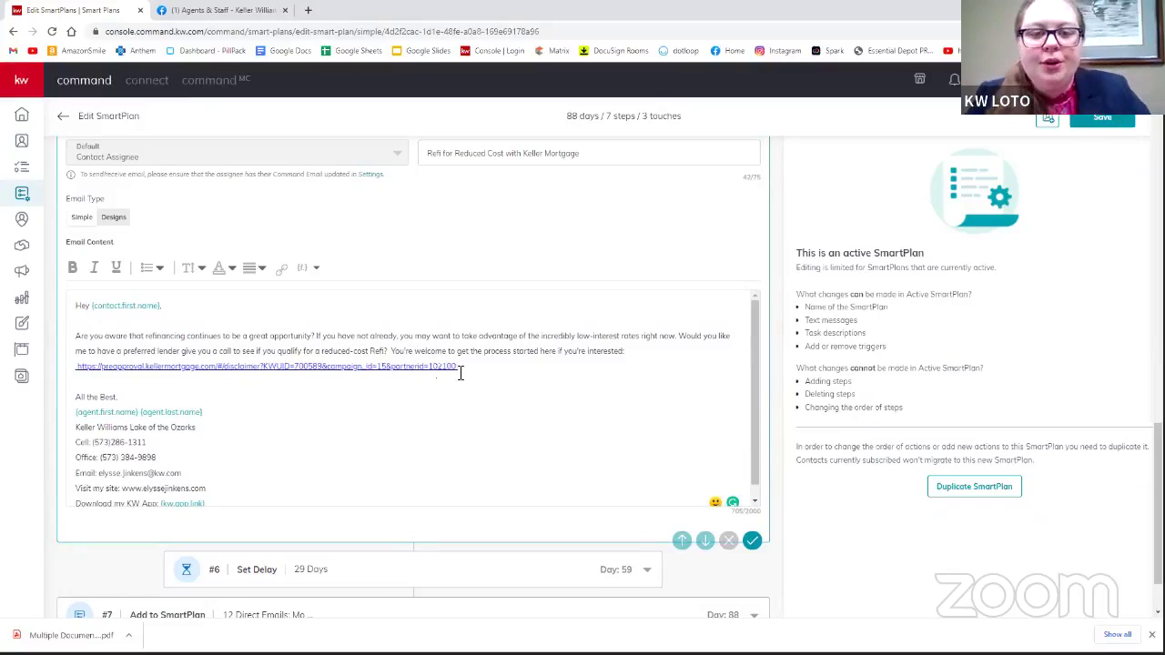
{"action": "left_click_drag", "start_coordinate": [461, 377], "coordinate": [78, 368]}
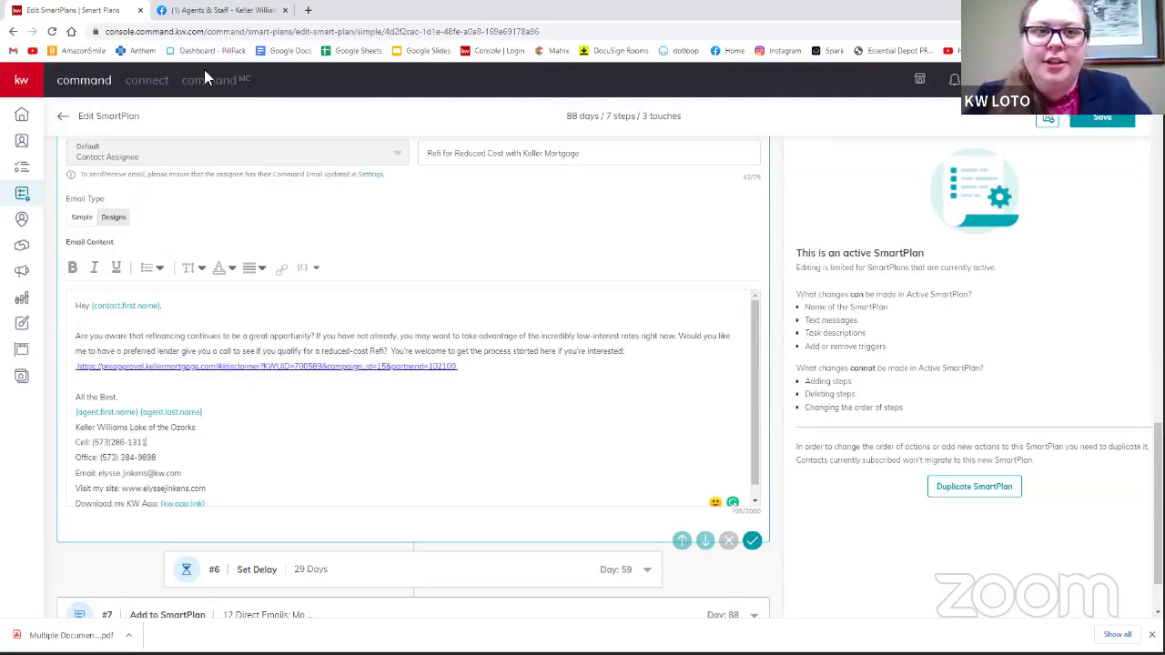
- Search the web for "keller mortgage" in a new browser tab and open the Keller Mortgage website
{"action": "left_click", "coordinate": [308, 10]}
{"action": "type", "text": "k"}
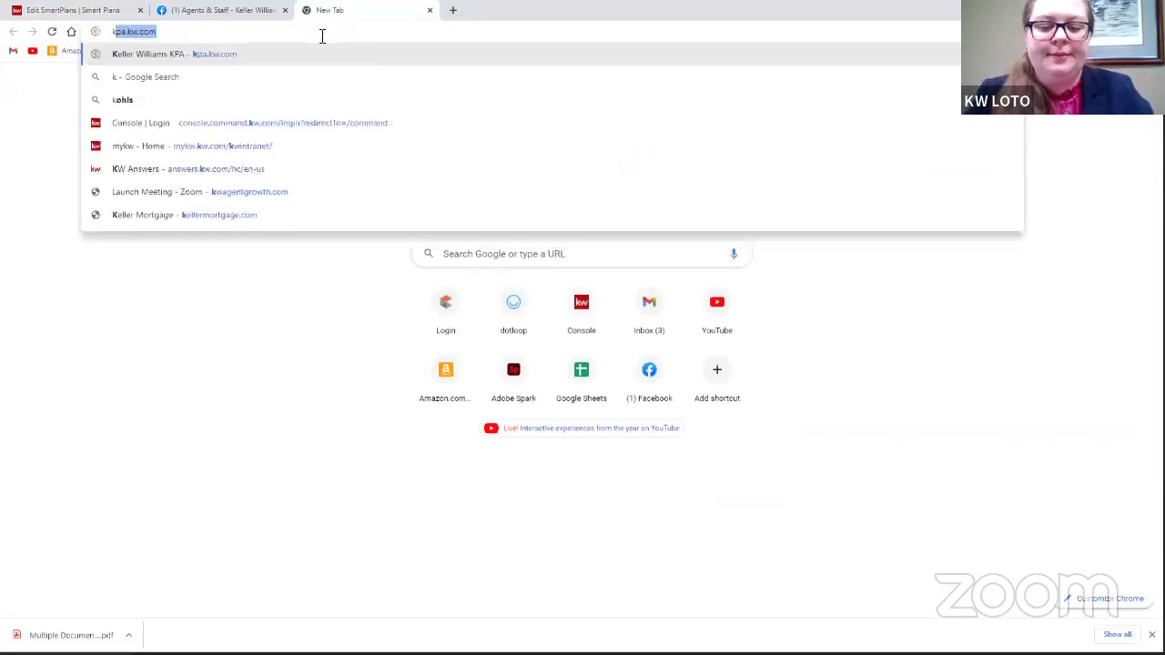
{"action": "type", "text": "eller mortgage"}
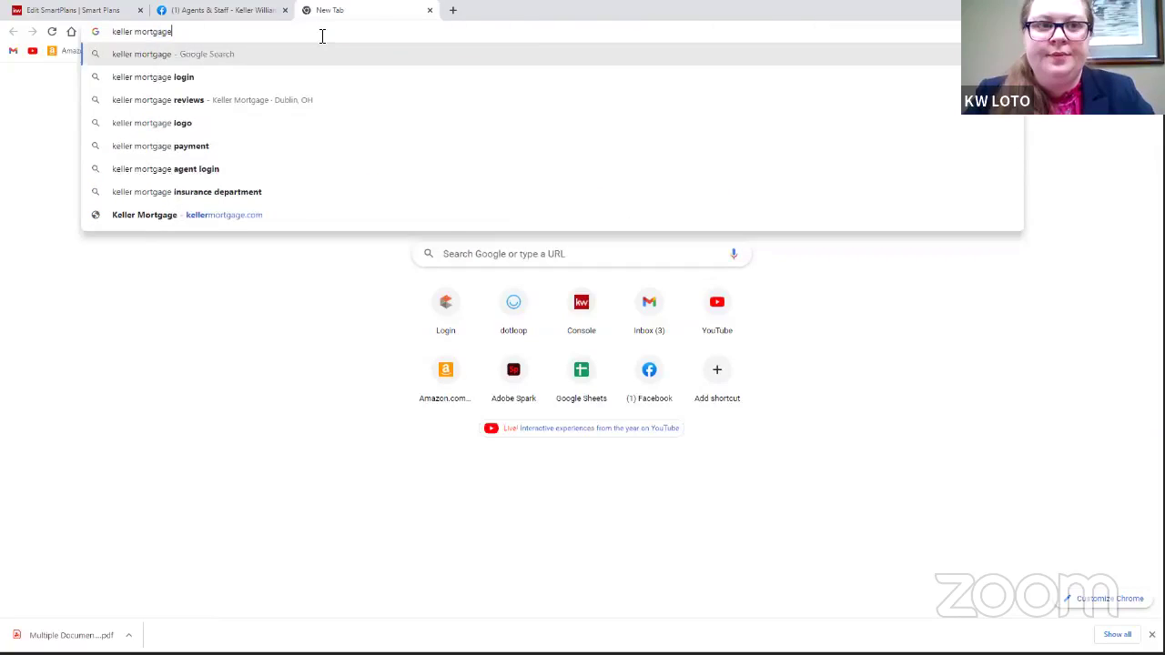
{"action": "key", "text": "Return"}
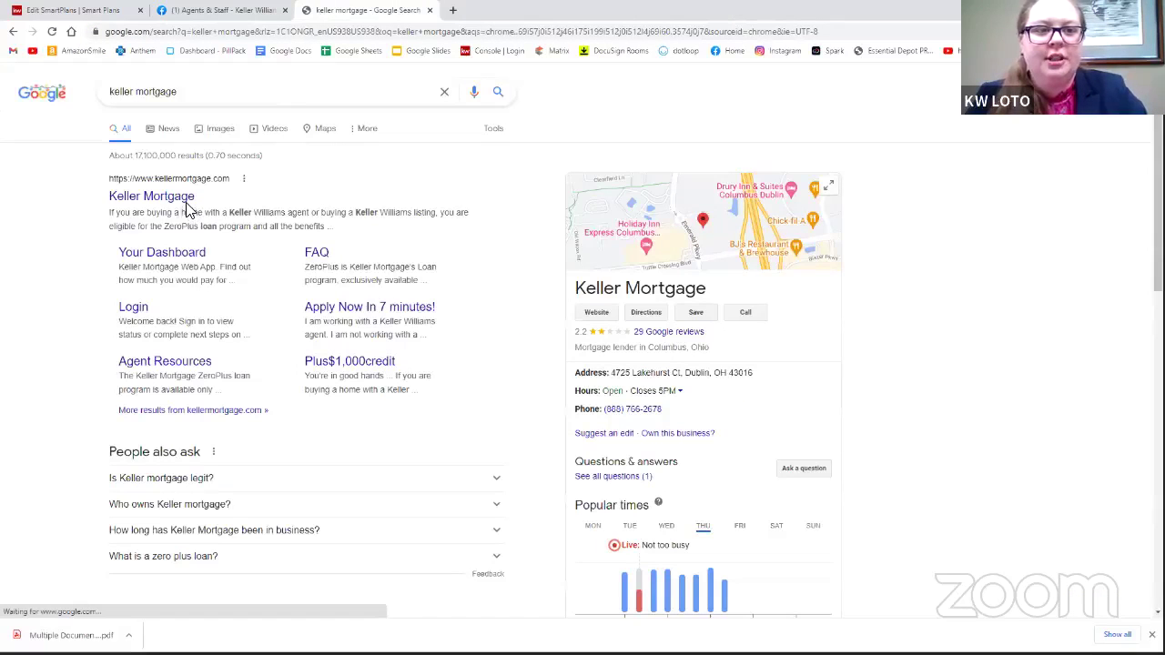
{"action": "left_click", "coordinate": [186, 198]}
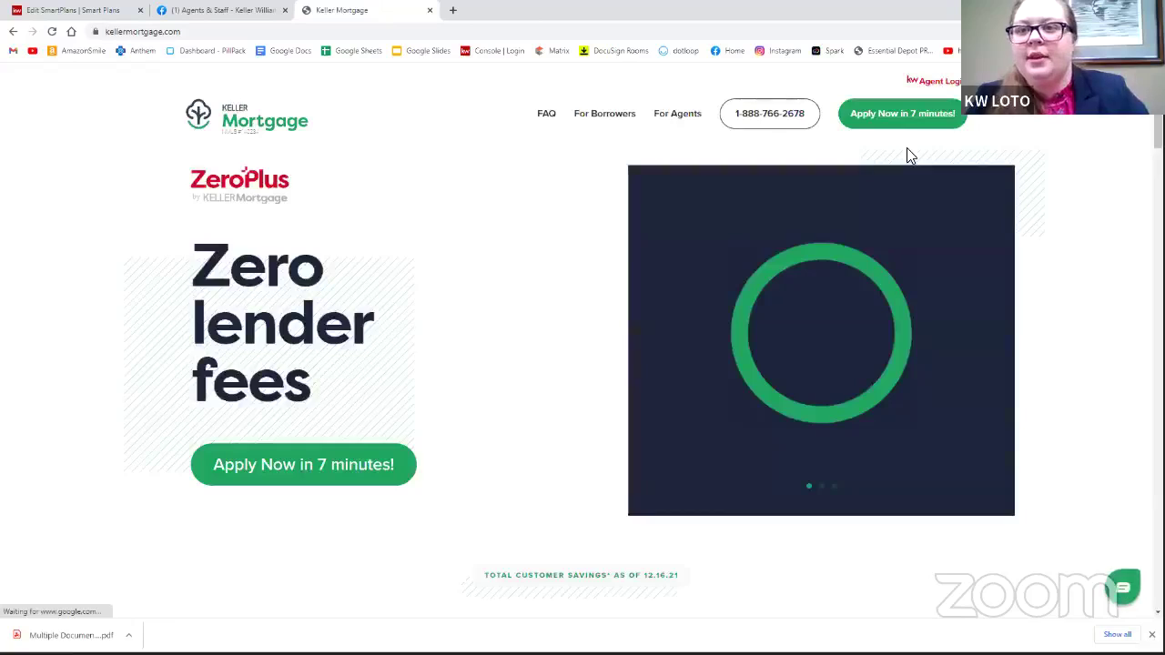
- Open the Keller Mortgage agent portal and copy the personal KM link from the profile in KM Settings
{"action": "left_click", "coordinate": [932, 84]}
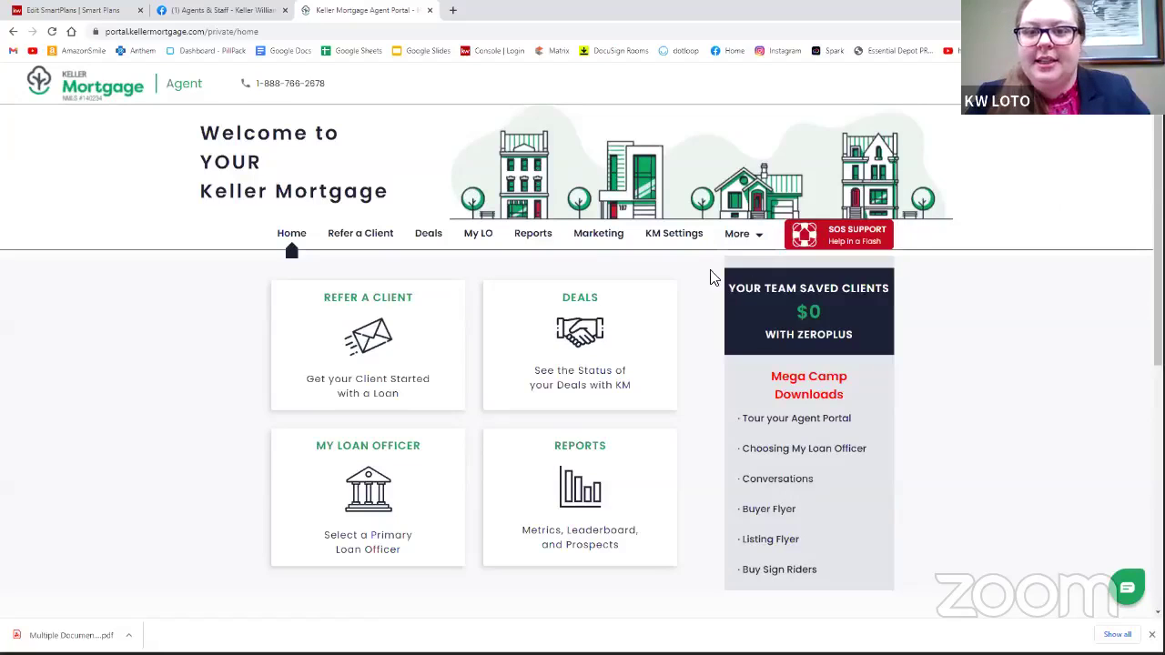
{"action": "left_click", "coordinate": [740, 242]}
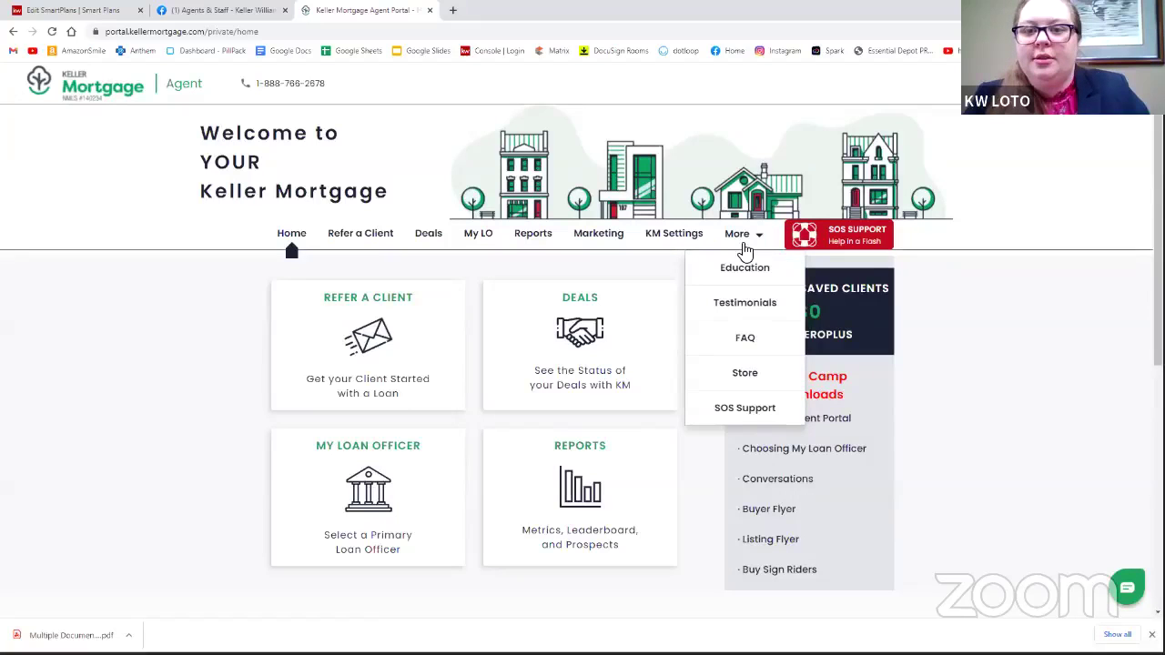
{"action": "left_click", "coordinate": [690, 249]}
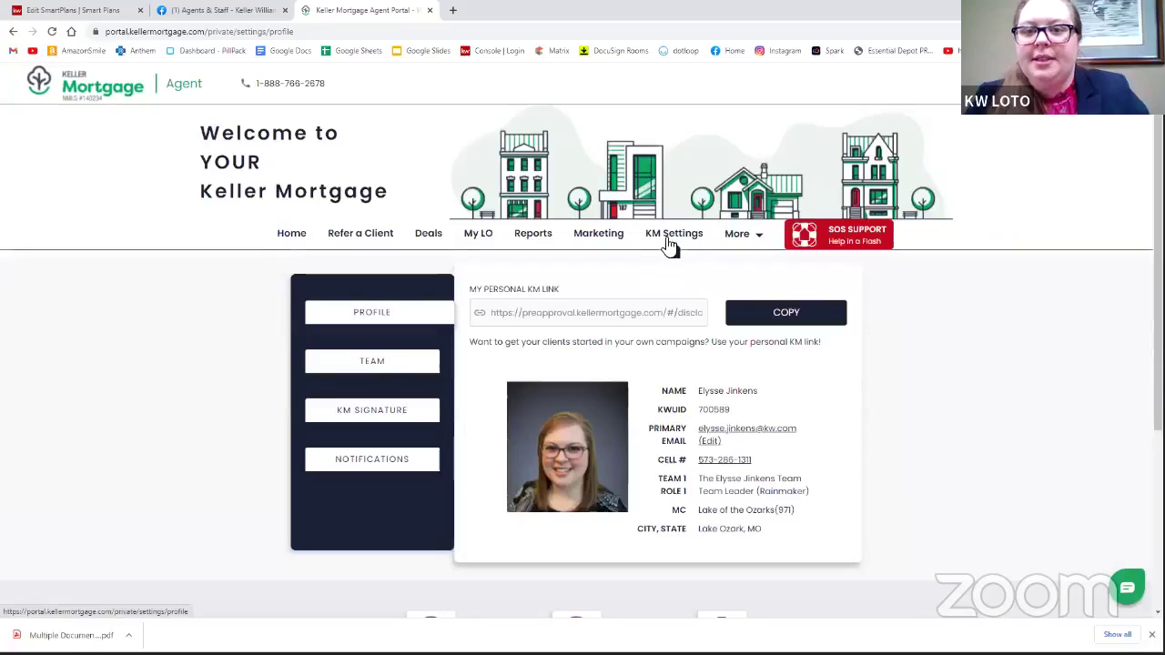
{"action": "left_click", "coordinate": [799, 320]}
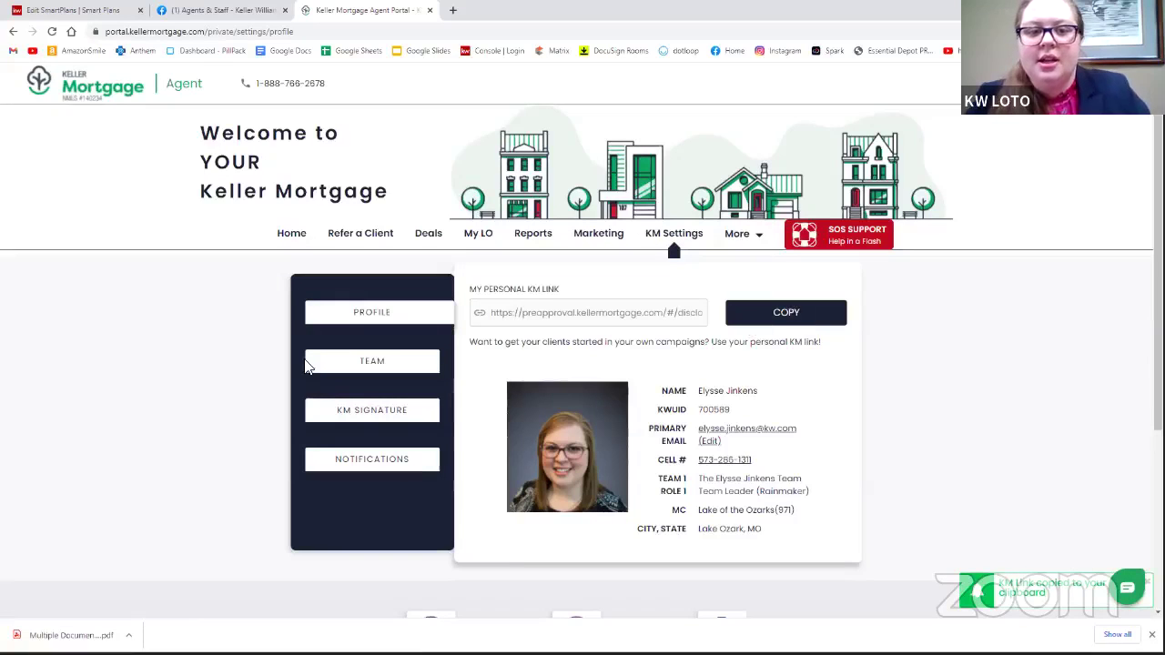
- Examine the primary and saved loan officers on the agent portal's My LO page
{"action": "left_click", "coordinate": [479, 241]}
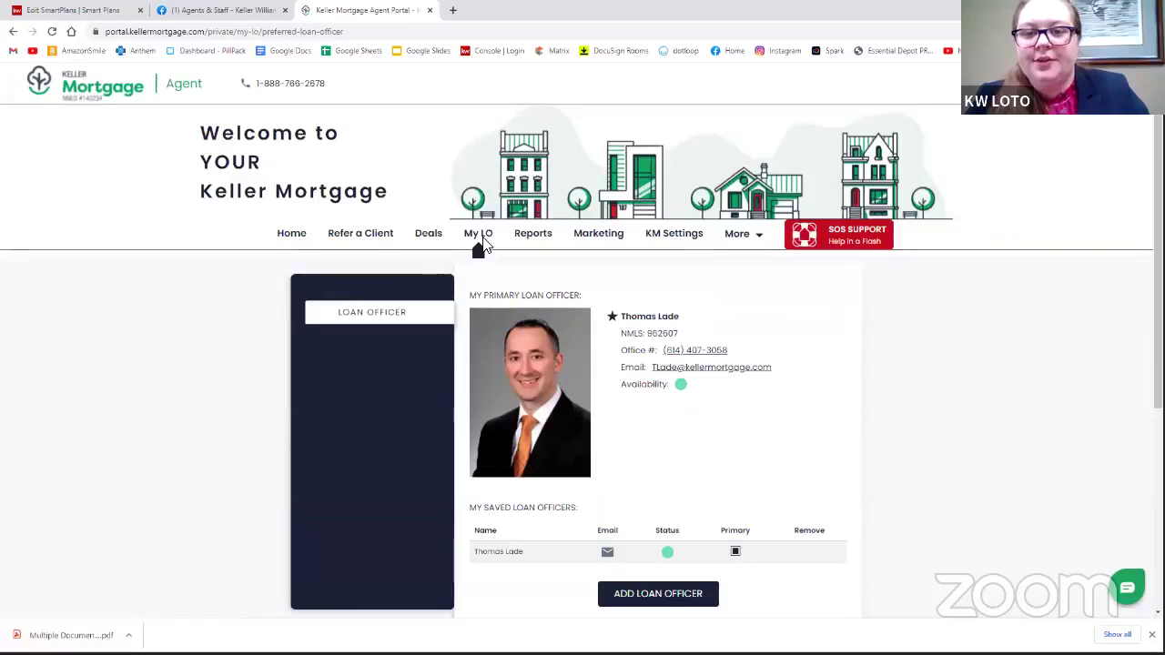
{"action": "scroll", "coordinate": [483, 240], "scroll_direction": "down", "scroll_amount": 2}
{"action": "scroll", "coordinate": [484, 239], "scroll_direction": "up", "scroll_amount": 2}
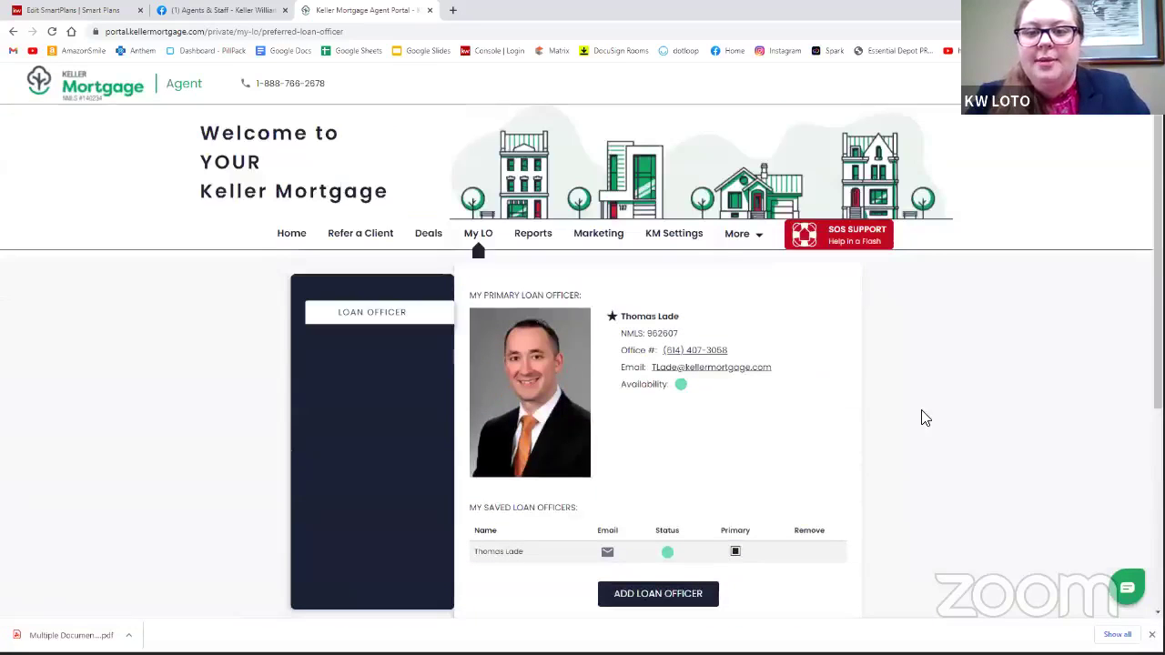
- Return to the SmartPlan and replace the preapproval link in the "Refi for Reduced Cost with Keller Mortgage" email with the copied KM link
{"action": "left_click", "coordinate": [88, 9]}
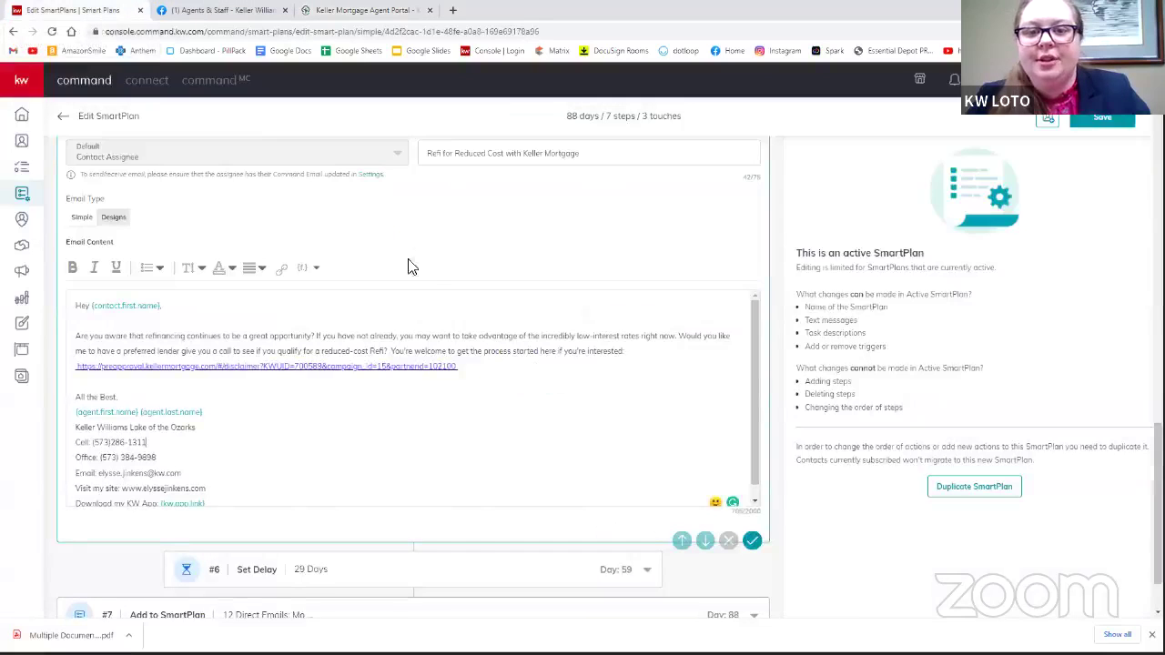
{"action": "left_click", "coordinate": [504, 374]}
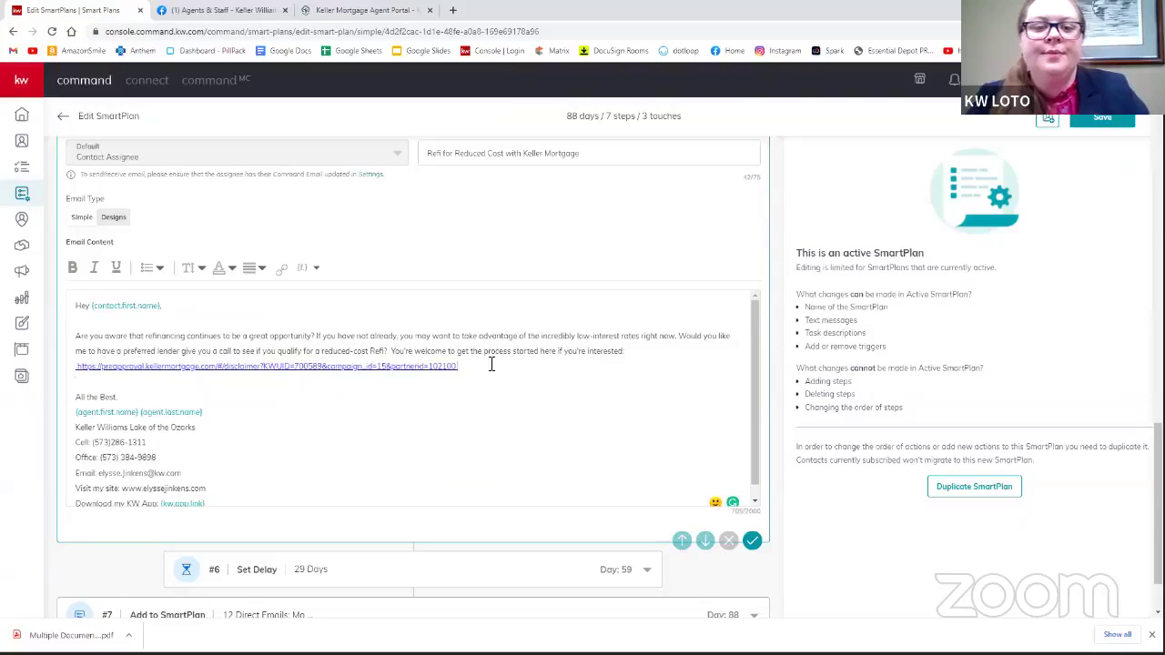
{"action": "left_click_drag", "start_coordinate": [492, 364], "coordinate": [76, 365]}
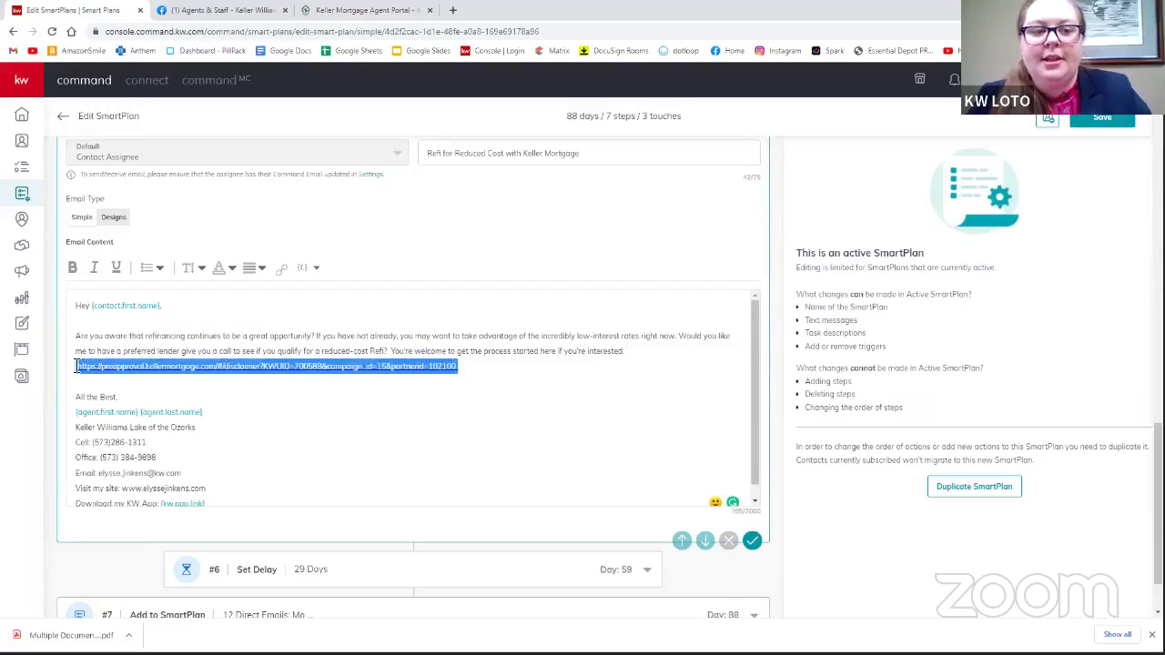
{"action": "key", "text": "ctrl+v"}
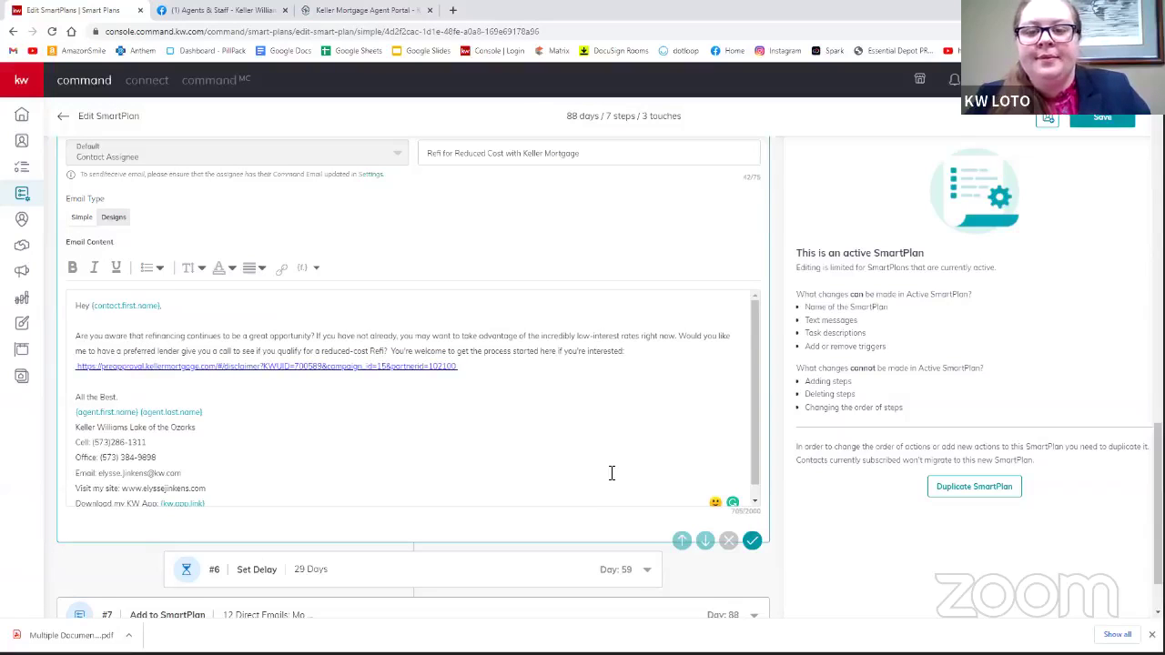
{"action": "scroll", "coordinate": [618, 435], "scroll_direction": "down", "scroll_amount": 1}
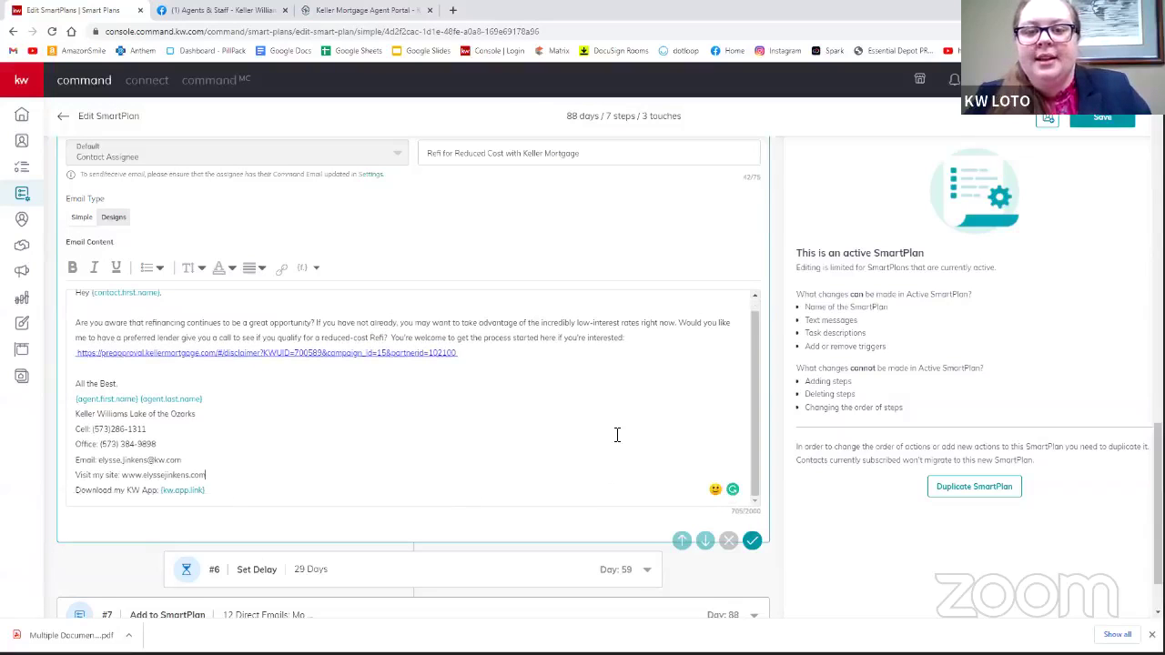
- Test the copied KM link in a new browser tab, check the Keller Mortgage application page, and close that tab
{"action": "key", "text": "ctrl+t"}
{"action": "left_click", "coordinate": [478, 31]}
{"action": "key", "text": "ctrl+v"}
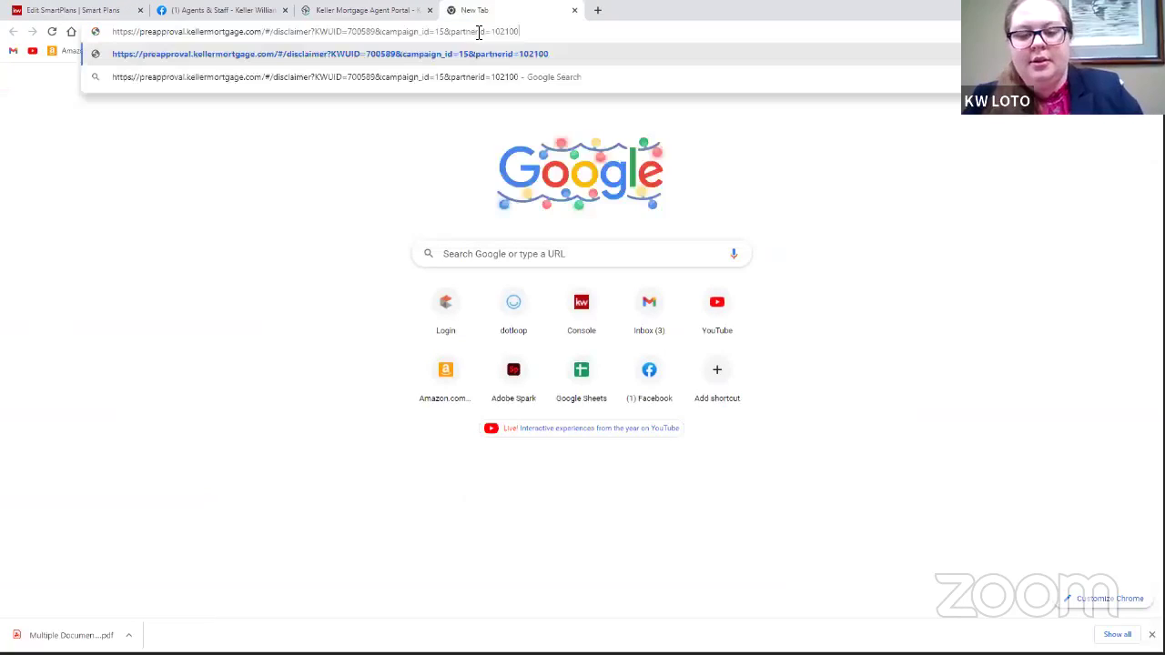
{"action": "key", "text": "Return"}
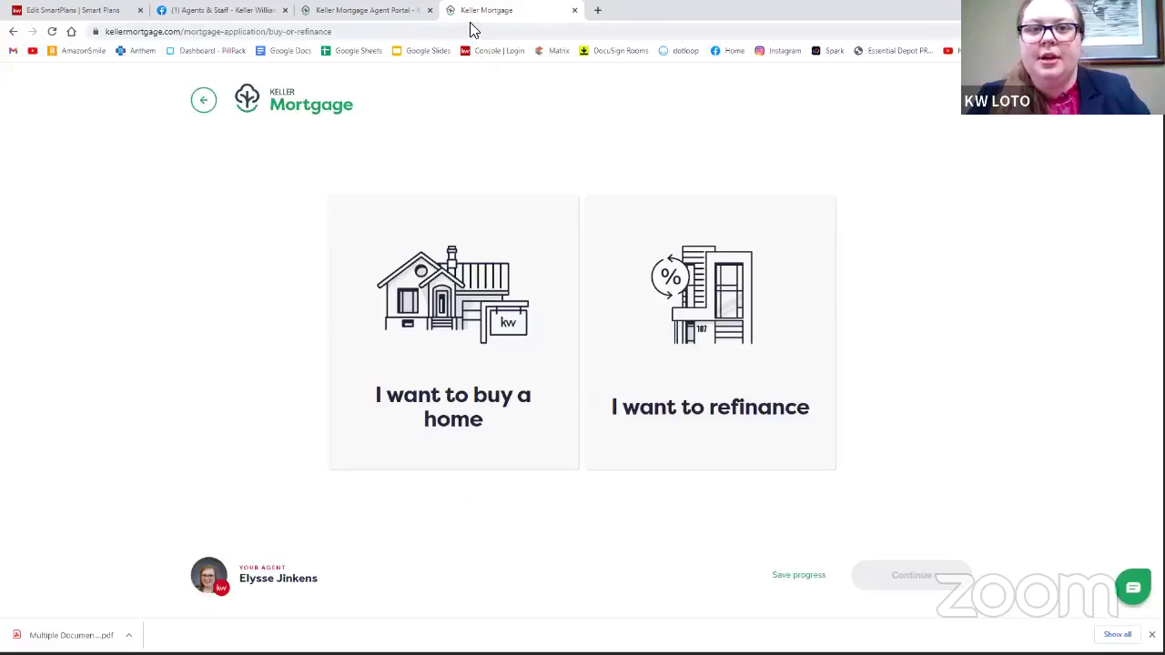
{"action": "key", "text": "ctrl+w"}
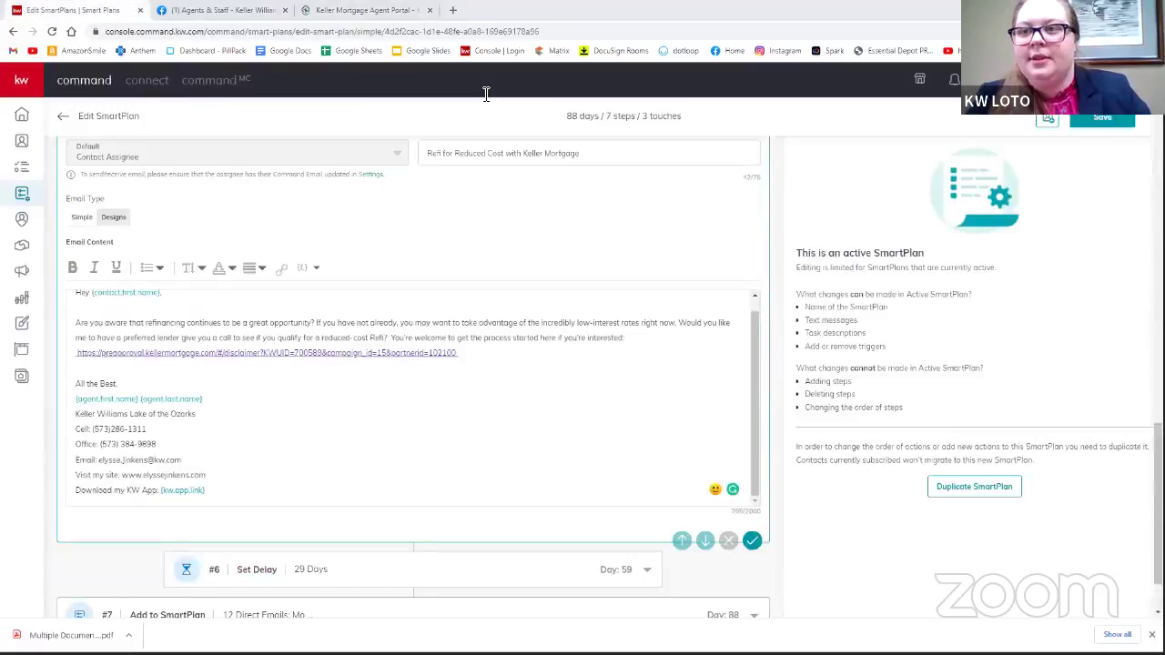
- Save the edited 12 Direct Emails: Mo 1-3 SmartPlan and return to the SmartPlans list
{"action": "scroll", "coordinate": [596, 451], "scroll_direction": "down", "scroll_amount": 2}
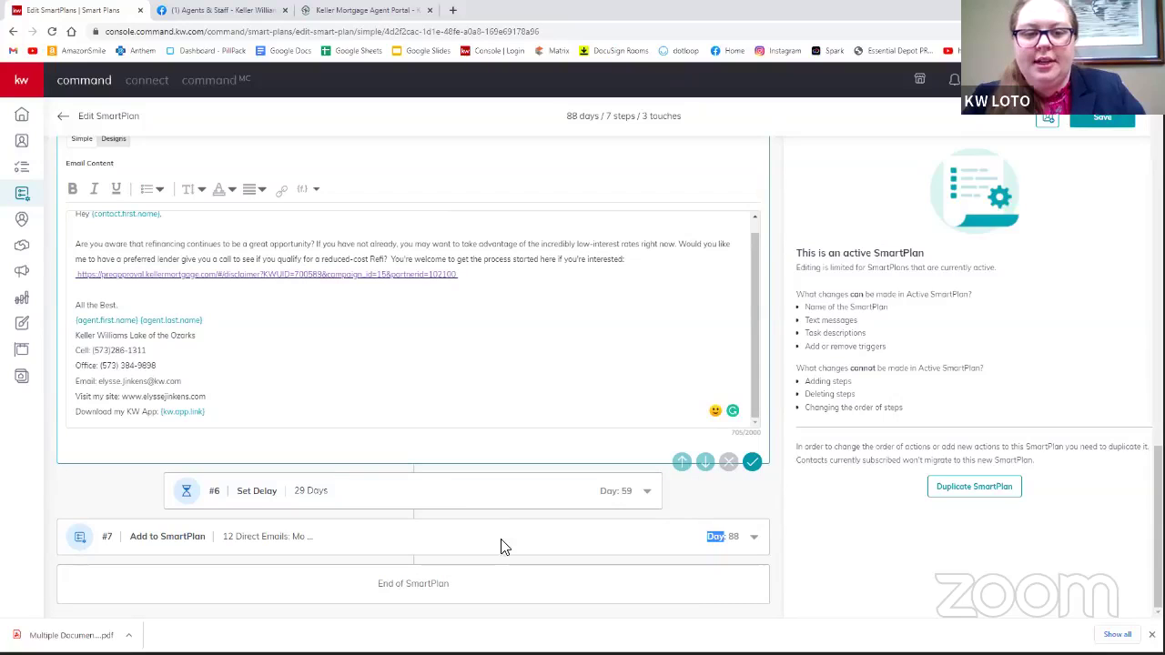
{"action": "left_click", "coordinate": [1097, 124]}
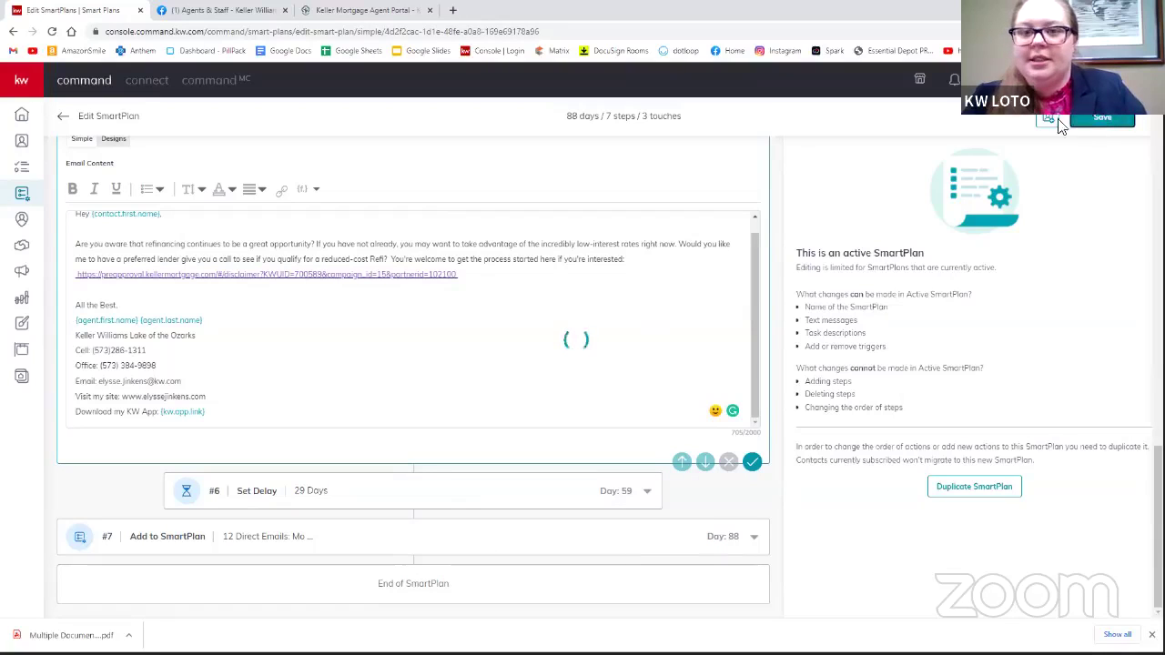
{"action": "left_click", "coordinate": [64, 119]}
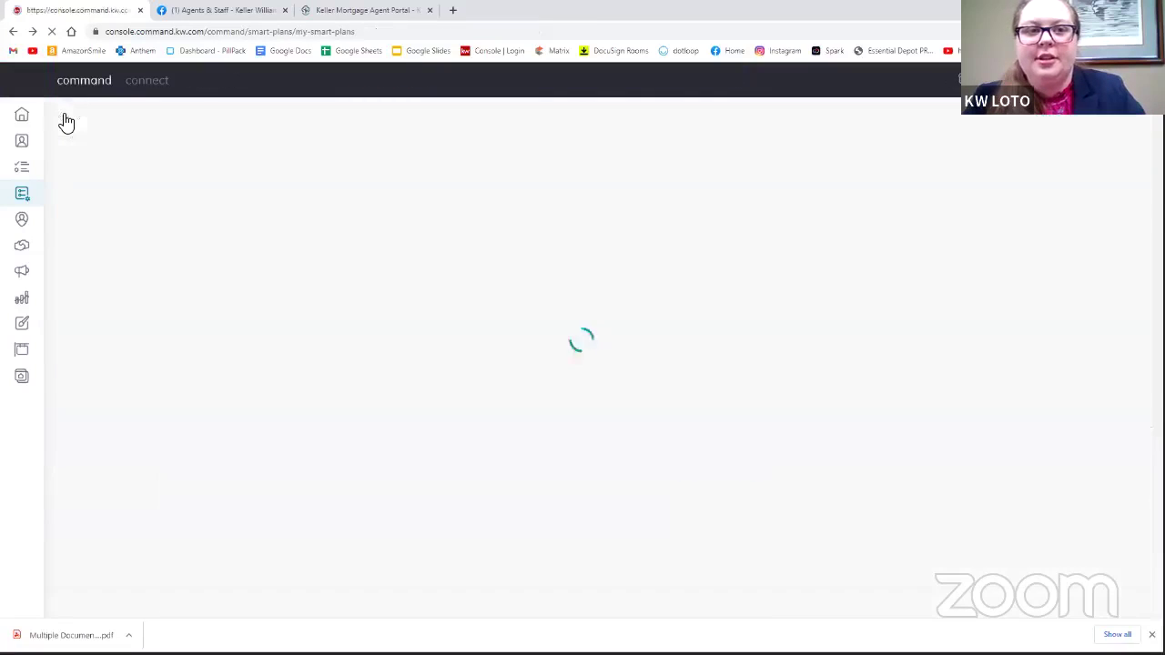